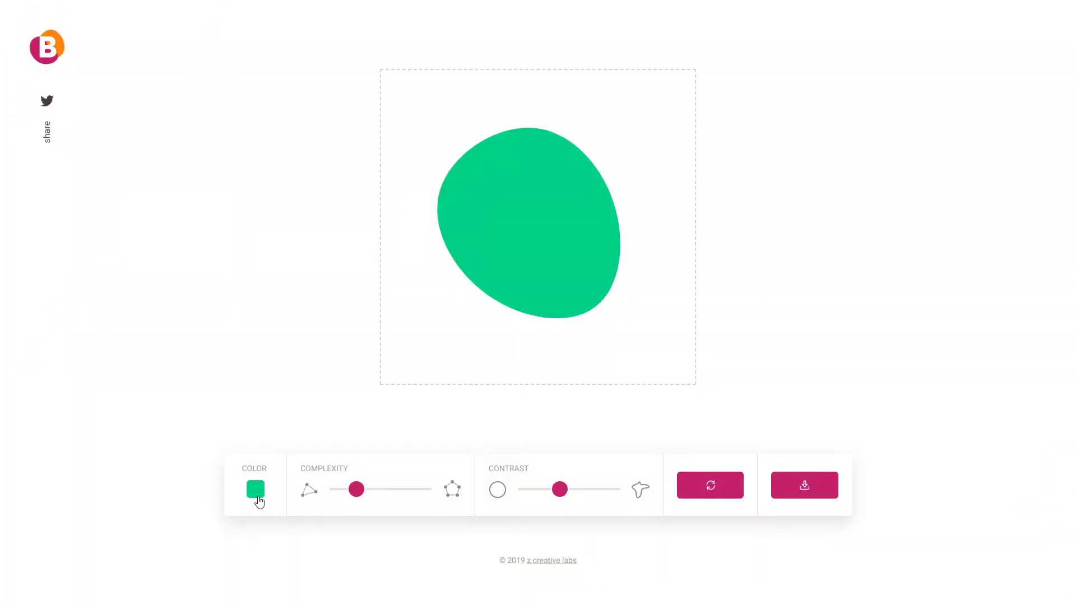
# Open the blob's color choices and try adjusting the shape's complexity and contrast
pyautogui.click(258, 499)
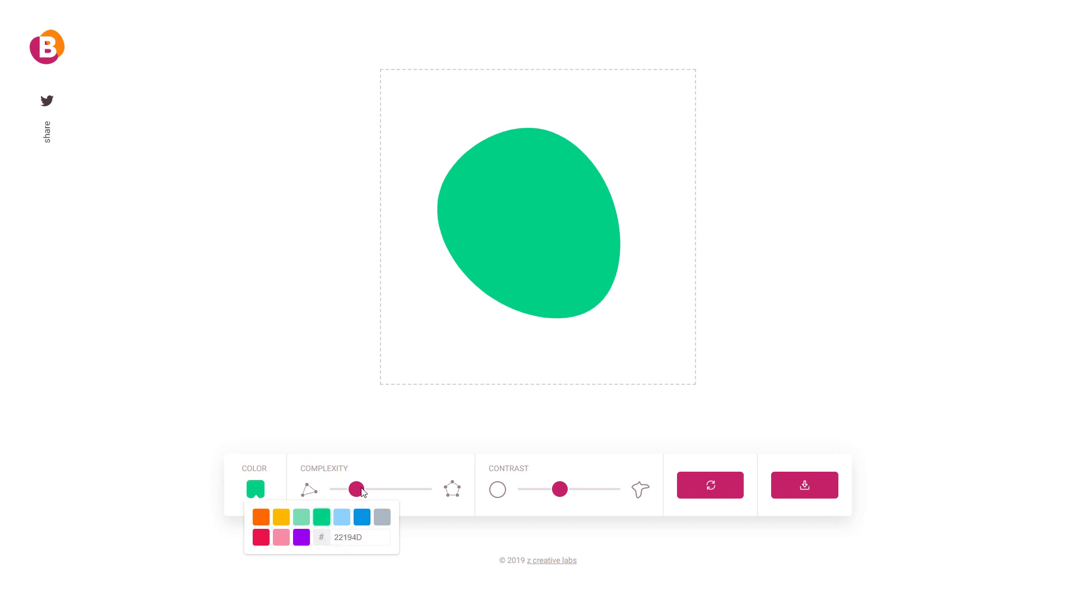
pyautogui.moveTo(358, 489)
pyautogui.mouseDown()
pyautogui.moveTo(394, 490)
pyautogui.moveTo(362, 492)
pyautogui.mouseUp()
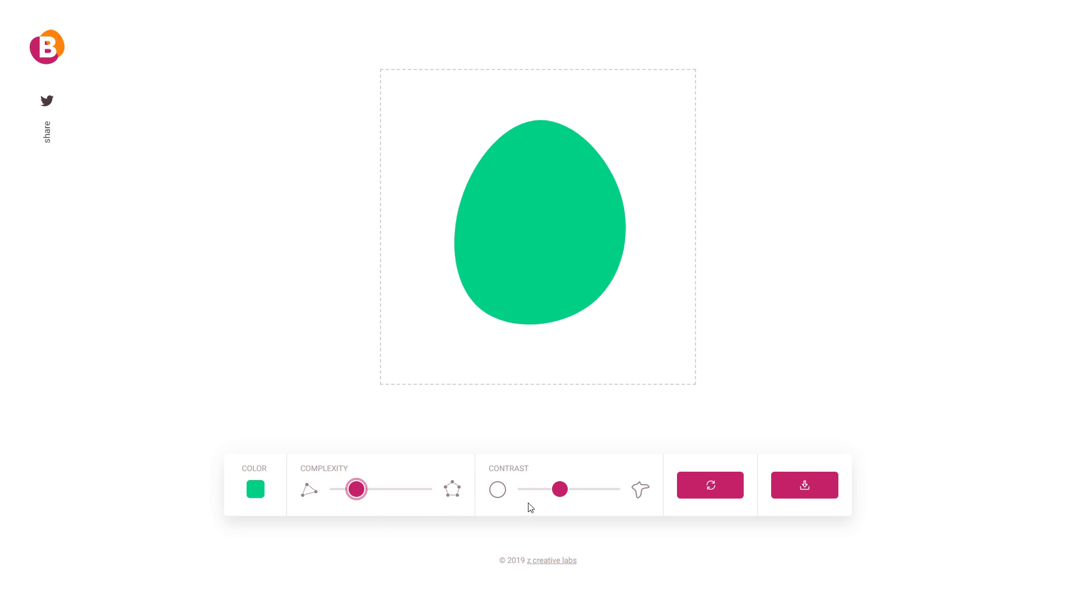
pyautogui.moveTo(562, 492)
pyautogui.mouseDown()
pyautogui.moveTo(598, 504)
pyautogui.moveTo(548, 506)
pyautogui.mouseUp()
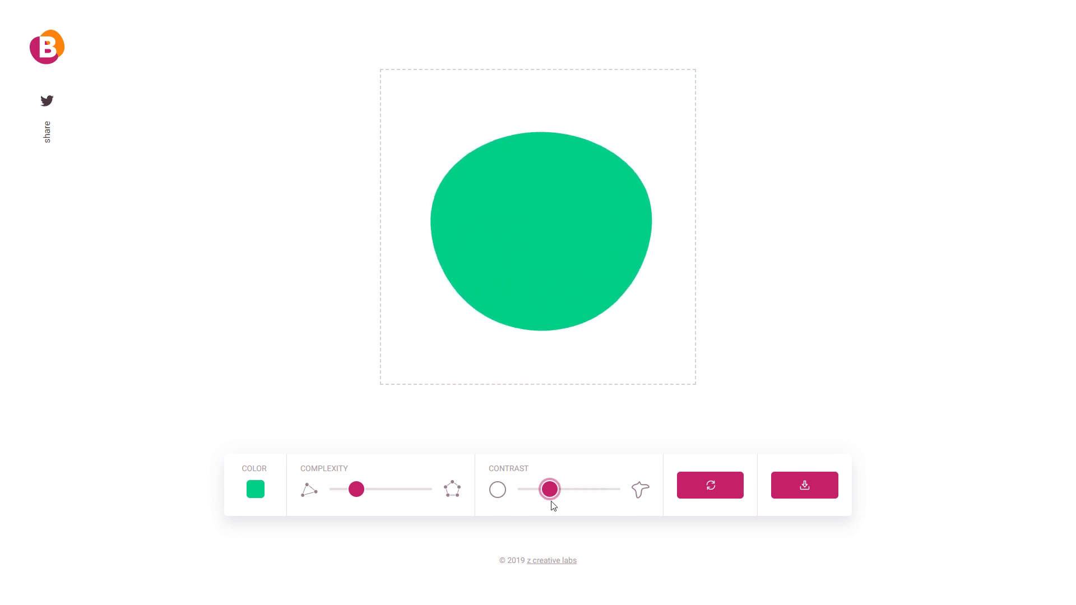
# Generate a series of new random blob shapes
pyautogui.click(713, 488)
pyautogui.click(713, 488)
pyautogui.click(714, 489)
pyautogui.click(710, 488)
pyautogui.click(700, 486)
pyautogui.click(700, 486)
pyautogui.click(706, 490)
pyautogui.click(706, 490)
pyautogui.click(697, 488)
pyautogui.click(694, 488)
pyautogui.click(711, 484)
pyautogui.click(710, 483)
# Lower the blob's complexity by one notch and generate several new shapes
pyautogui.moveTo(356, 490); pyautogui.dragTo(343, 489)
pyautogui.click(693, 492)
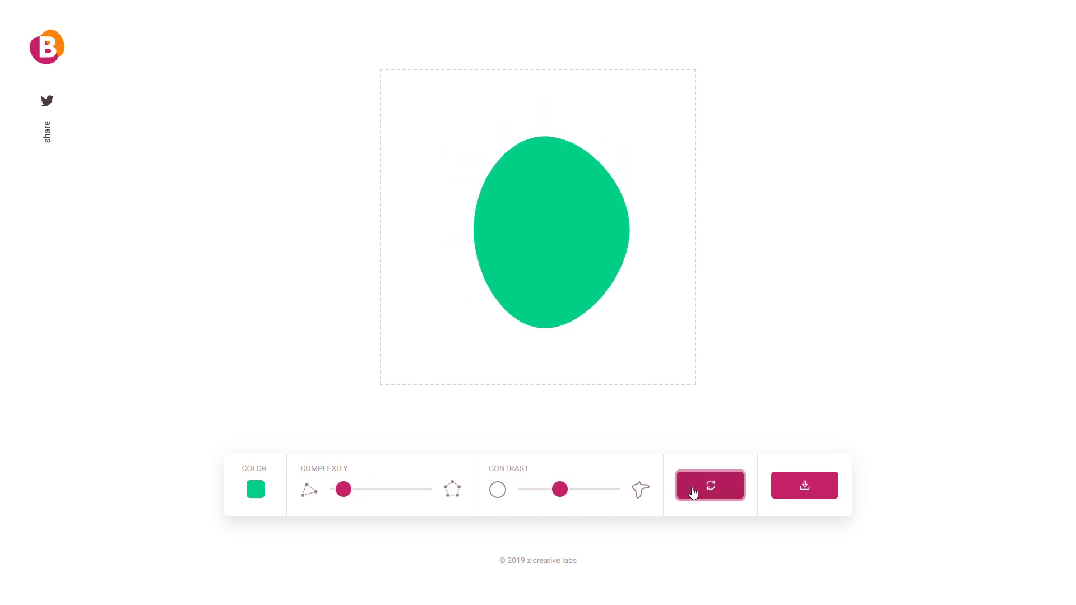
pyautogui.click(702, 488)
pyautogui.click(703, 487)
pyautogui.click(704, 487)
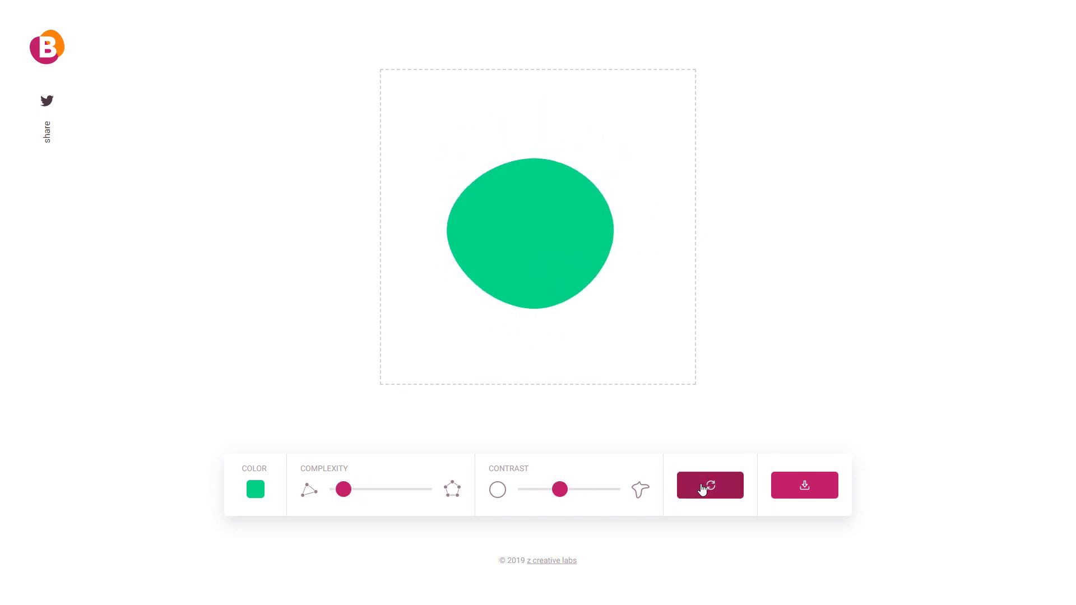
pyautogui.click(702, 488)
# Raise the blob's contrast by one notch, regenerate until an egg-like shape narrowing downward appears, and download it
pyautogui.moveTo(559, 490); pyautogui.dragTo(570, 490)
pyautogui.click(685, 488)
pyautogui.click(688, 489)
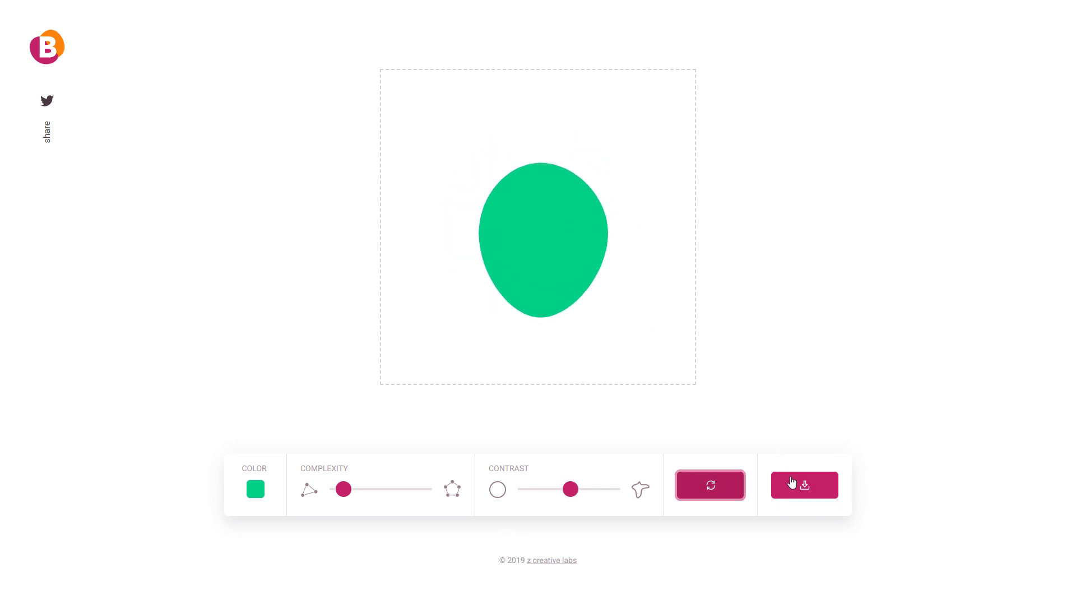
pyautogui.click(795, 487)
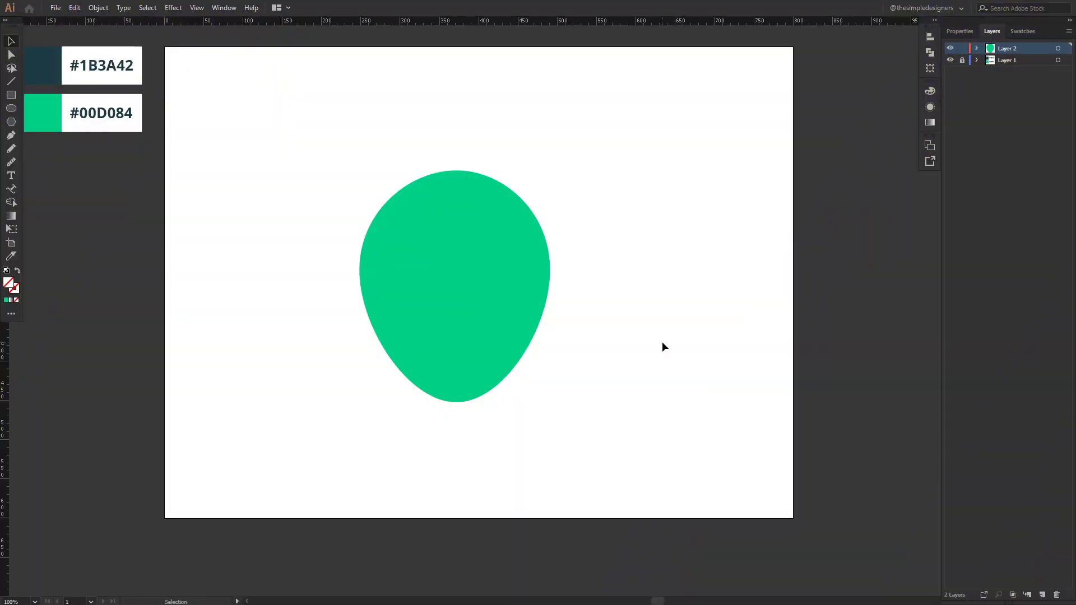
# In Adobe Illustrator, draw a white circle about 55 px wide on the green blob as its left eye
pyautogui.click(437, 269)
pyautogui.click(610, 271)
pyautogui.moveTo(410, 235); pyautogui.dragTo(439, 263)
pyautogui.press('i')
pyautogui.click(333, 132)
pyautogui.press('v')
pyautogui.click(679, 236)
pyautogui.scroll(2, 476, 258)
pyautogui.moveTo(395, 255); pyautogui.dragTo(381, 255)
# Copy the white eye circle, paste it in front, and scale the copy down around its center for the pupil
pyautogui.click(98, 8)
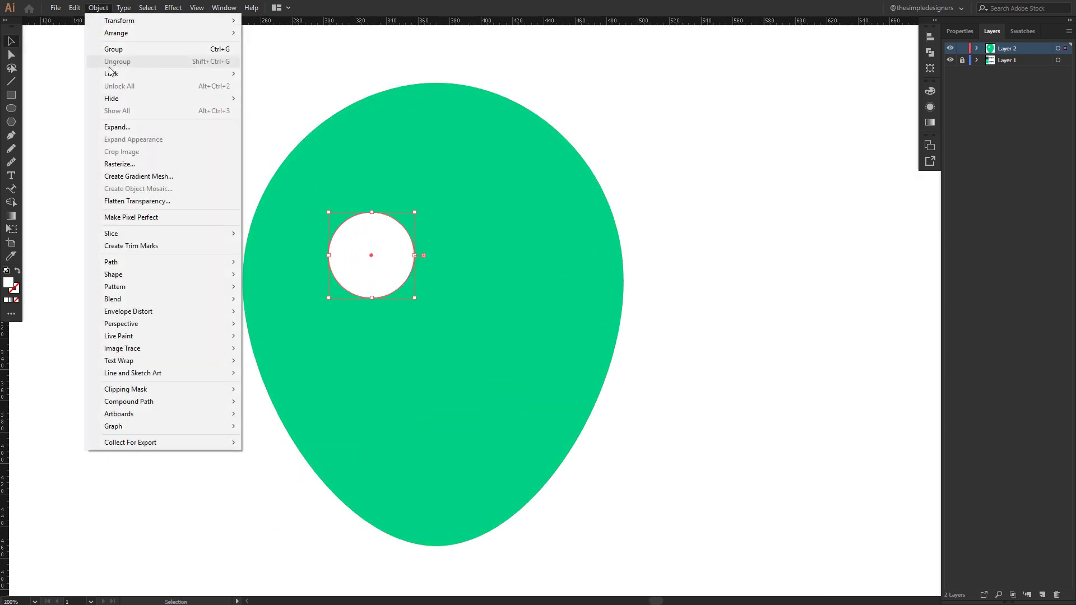
pyautogui.moveTo(75, 7)
pyautogui.click(85, 59)
pyautogui.click(75, 9)
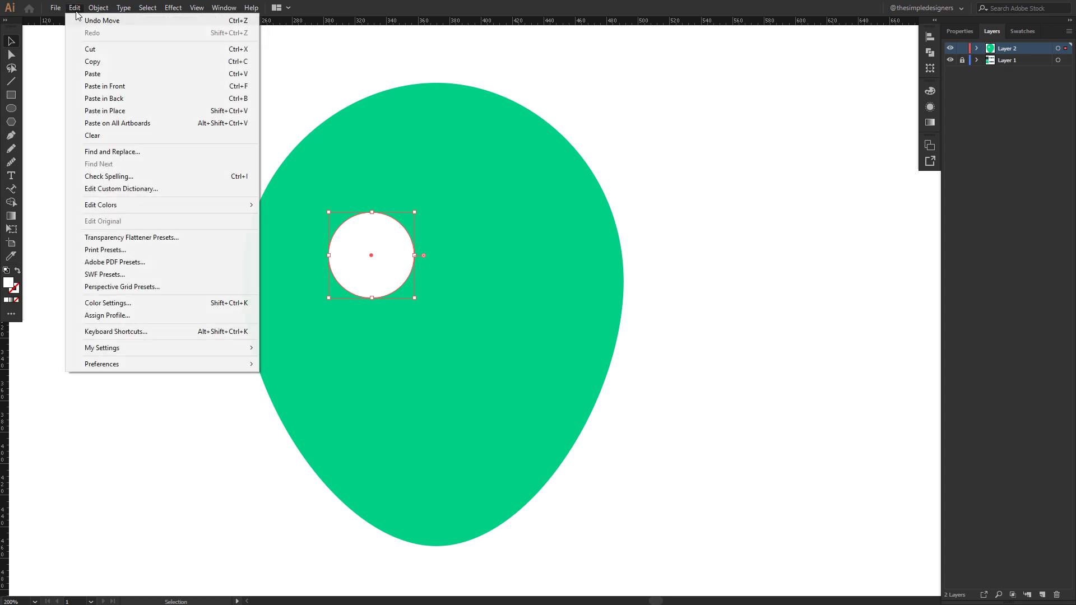
pyautogui.click(108, 90)
pyautogui.moveTo(414, 212); pyautogui.dragTo(402, 229)
# Fill the inner eye circle with the dark #1B3A42 swatch color
pyautogui.moveTo(192, 208); pyautogui.dragTo(362, 267)
pyautogui.scroll(-1, 357, 265)
pyautogui.hotkey('ctrl', '-')
pyautogui.press('i')
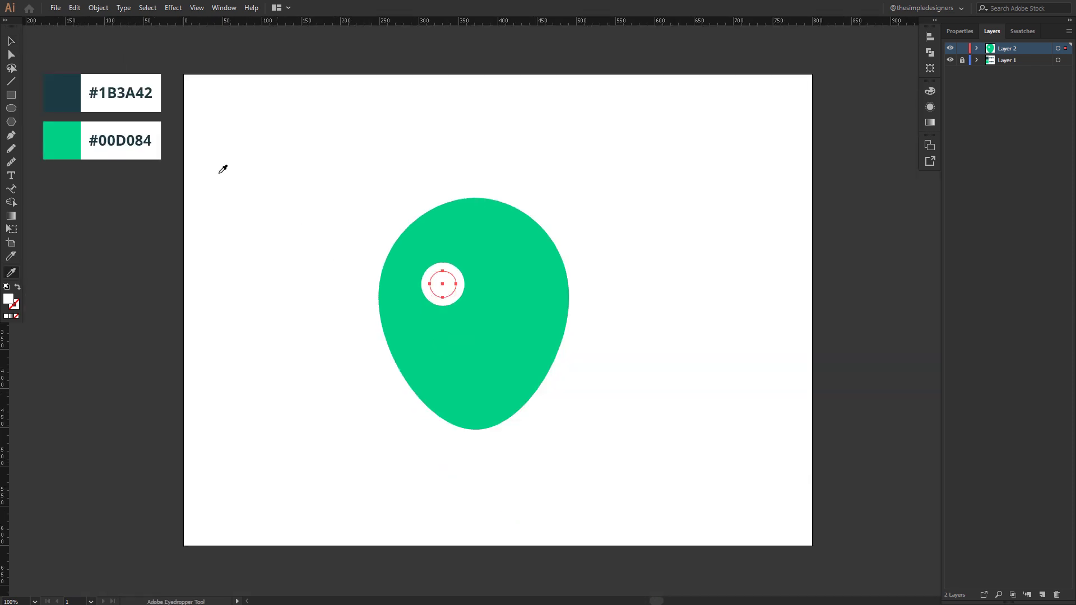
pyautogui.press('v')
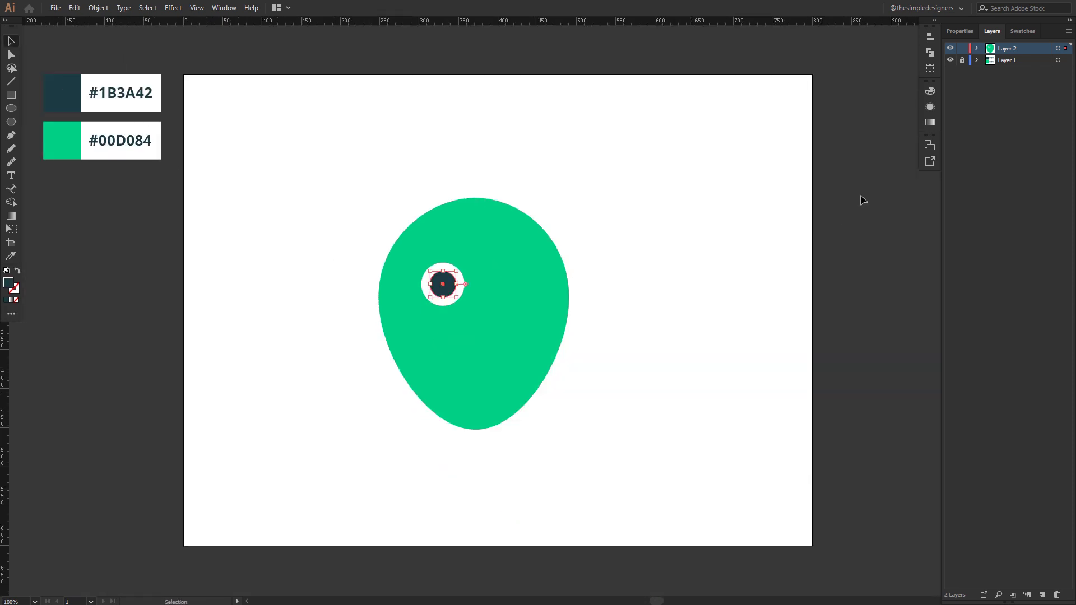
# Add two white highlight circles to the pupil, a larger one at its upper right and a small one near its bottom
pyautogui.scroll(2, 414, 277)
pyautogui.moveTo(469, 299); pyautogui.dragTo(487, 278)
pyautogui.moveTo(518, 245); pyautogui.dragTo(480, 308)
pyautogui.press('i')
pyautogui.click(502, 311)
pyautogui.press('v')
# Place a tilted white ellipse over the pupil's upper left and set its opacity to 25%
pyautogui.moveTo(496, 292); pyautogui.dragTo(426, 255)
pyautogui.scroll(2, 484, 312)
pyautogui.moveTo(439, 255); pyautogui.dragTo(505, 239)
pyautogui.click(959, 31)
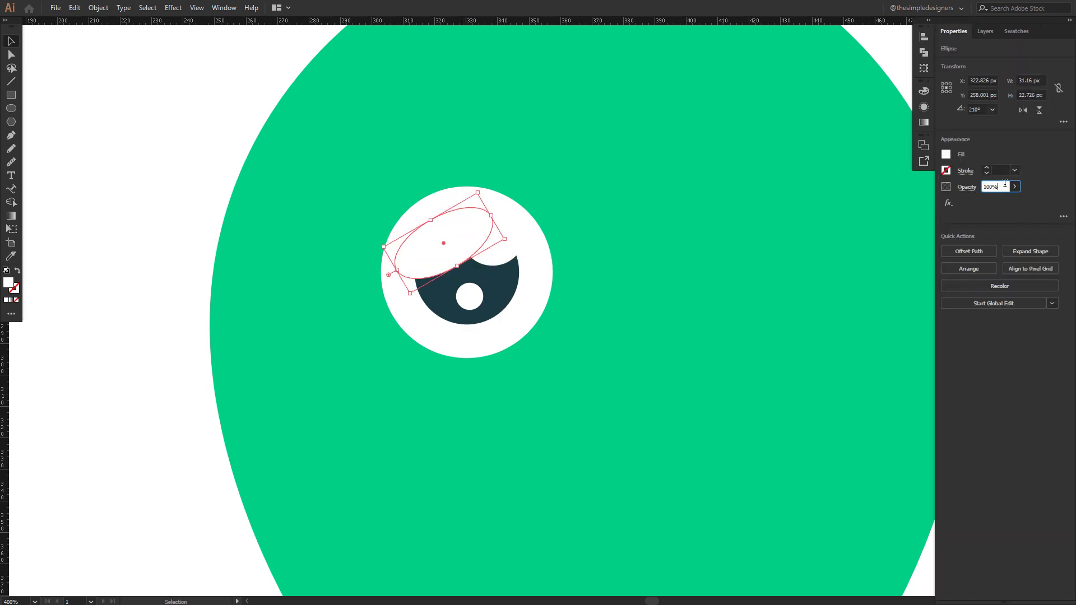
pyautogui.write('25')
pyautogui.press('Return')
# Group all the shapes that make up the eye
pyautogui.click(281, 216)
pyautogui.click(500, 308)
pyautogui.keyDown('shift'); pyautogui.click(479, 301); pyautogui.keyUp('shift')
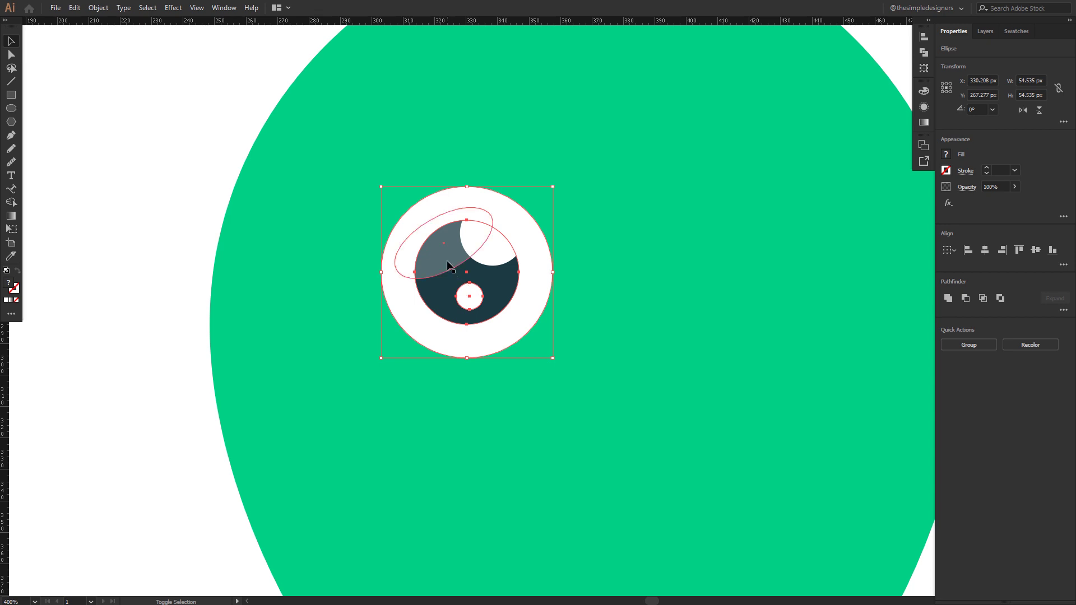
pyautogui.rightClick(484, 268)
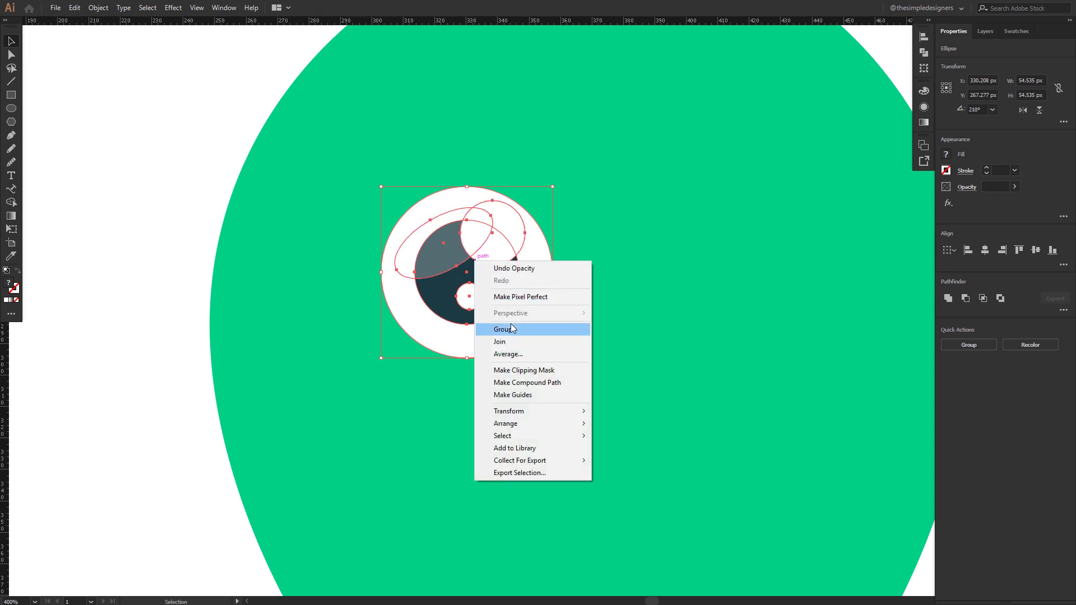
pyautogui.click(502, 327)
# Duplicate the eye level with the original on the right side of the face and group both eyes
pyautogui.moveTo(450, 303); pyautogui.dragTo(750, 259)
pyautogui.moveTo(750, 259); pyautogui.dragTo(746, 263)
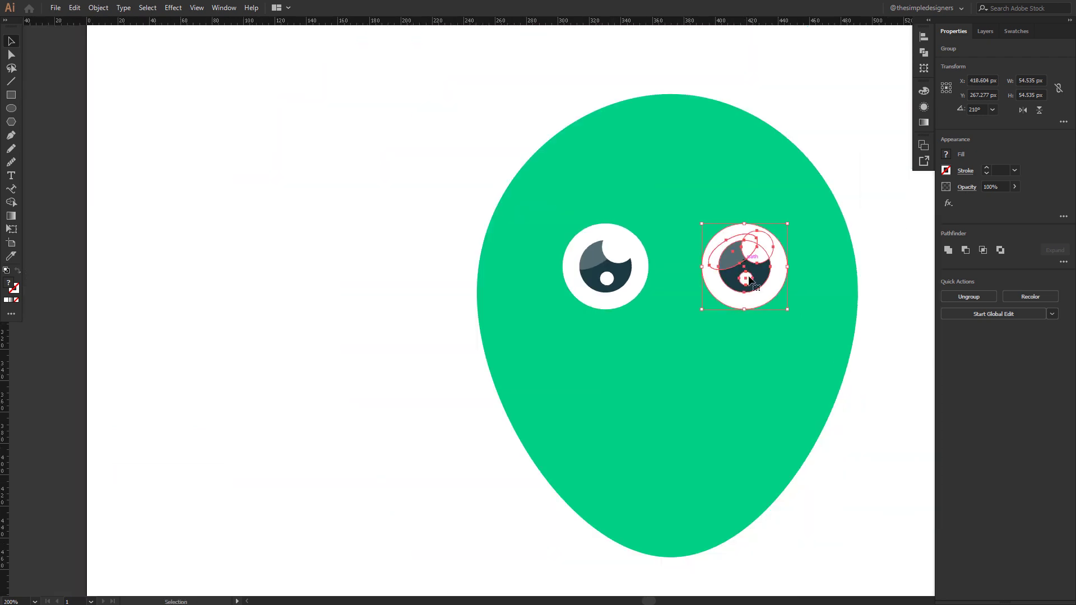
pyautogui.scroll(2, 757, 271)
pyautogui.click(757, 272)
pyautogui.keyDown('shift'); pyautogui.click(503, 247); pyautogui.keyUp('shift')
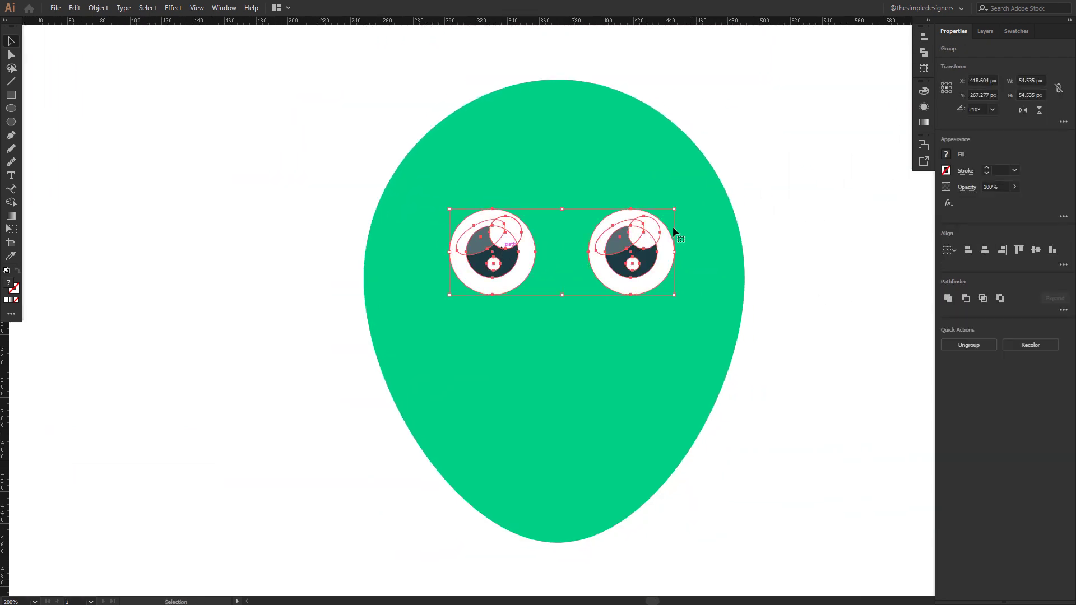
pyautogui.rightClick(644, 257)
pyautogui.click(669, 319)
# Align the grouped eyes and the green head horizontally by their centers
pyautogui.hotkey('ctrl', 'shift', 'a')
pyautogui.click(729, 275)
pyautogui.keyDown('shift'); pyautogui.click(653, 261); pyautogui.keyUp('shift')
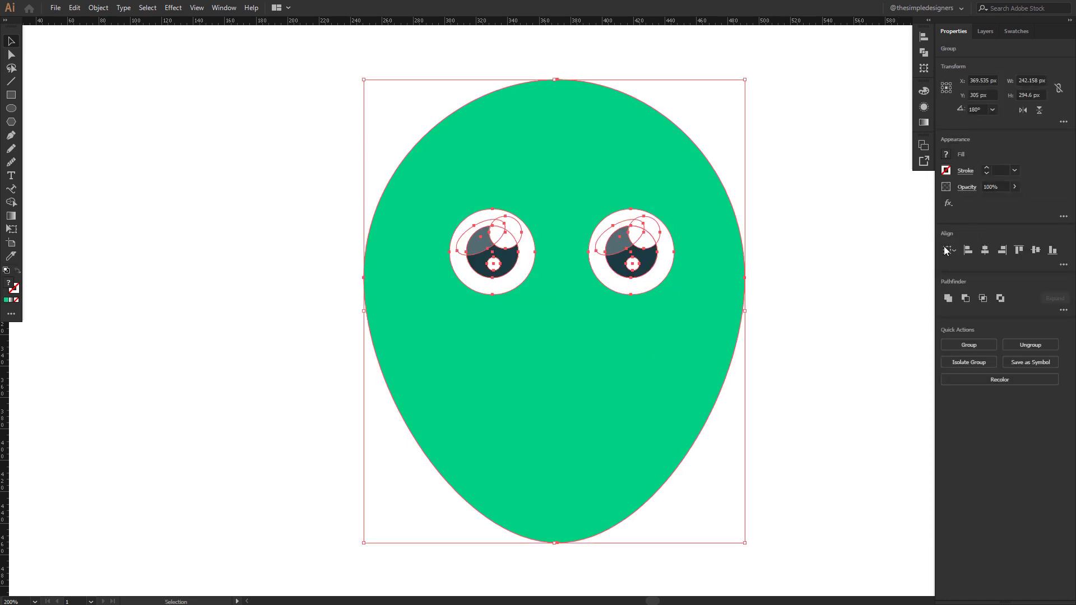
pyautogui.click(987, 253)
pyautogui.click(812, 228)
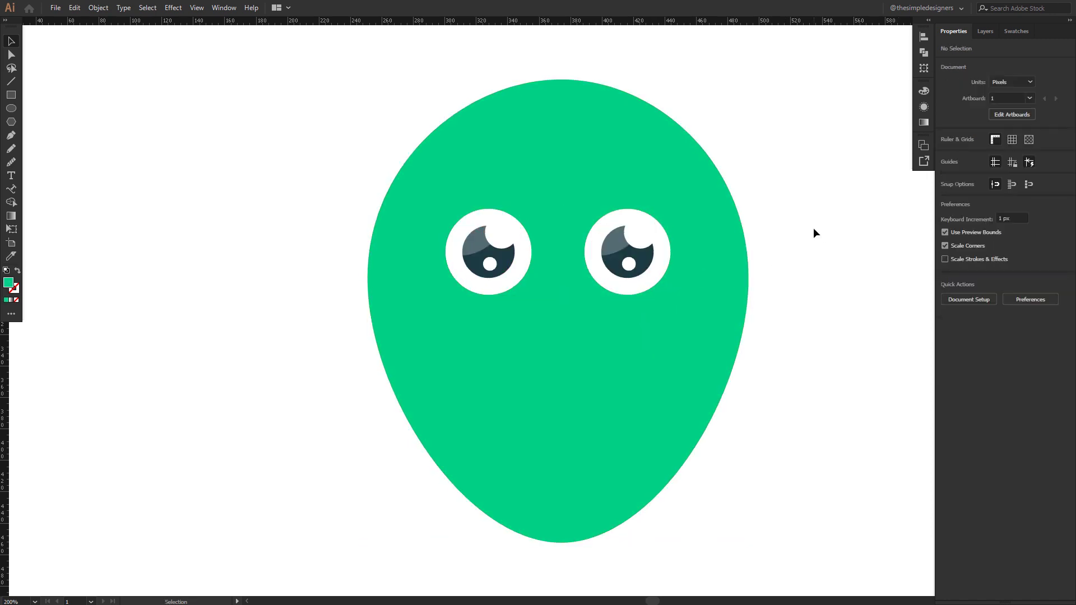
# Draw a circle about 54 px wide centered below the eyes and fill it with the pupil's dark color
pyautogui.click(14, 110)
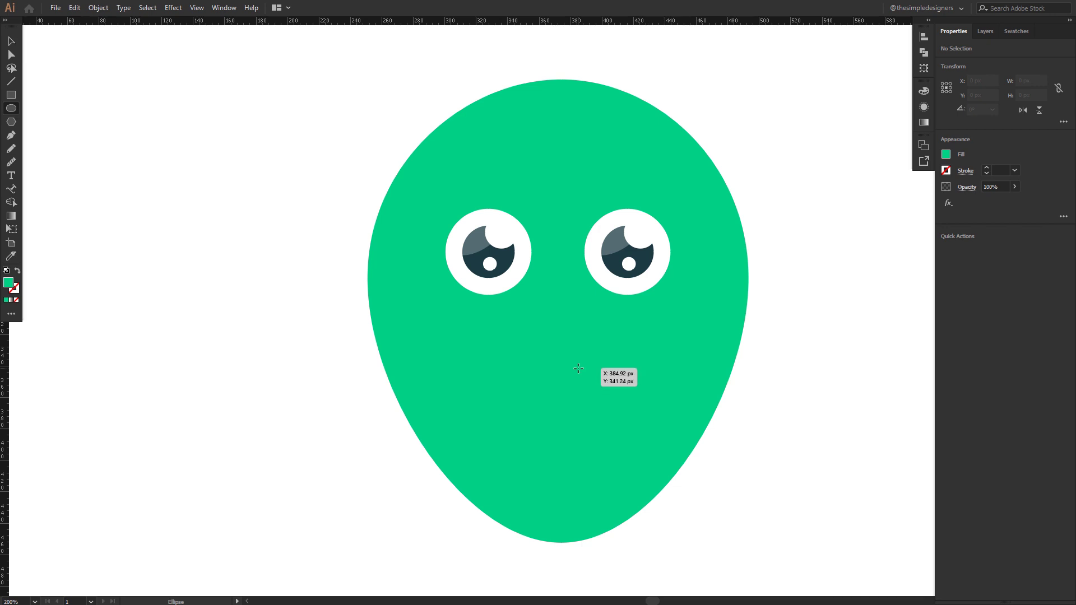
pyautogui.moveTo(561, 341); pyautogui.dragTo(561, 298)
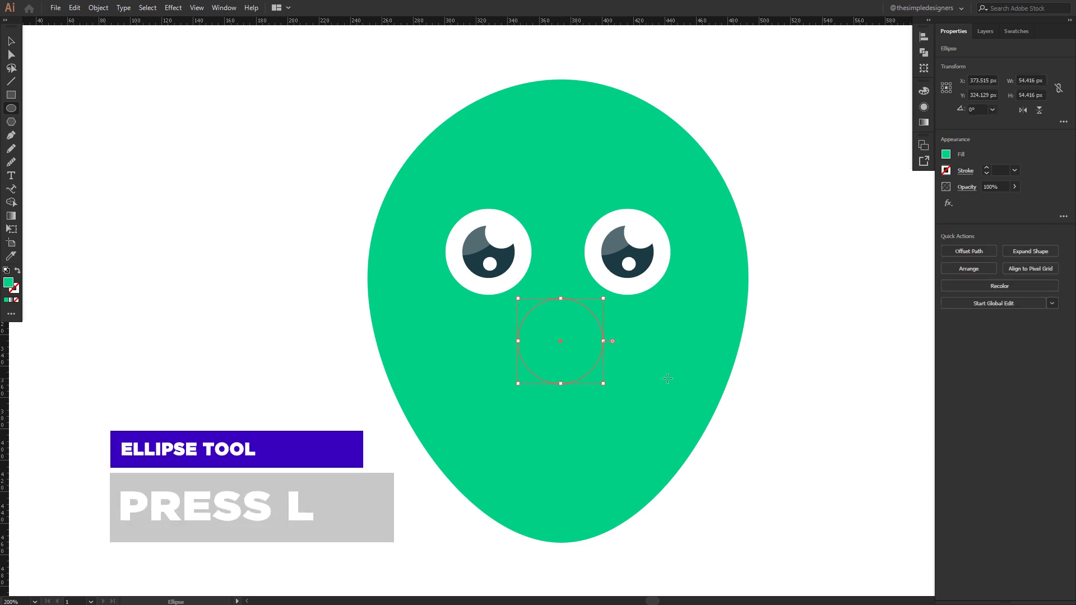
pyautogui.click(504, 258)
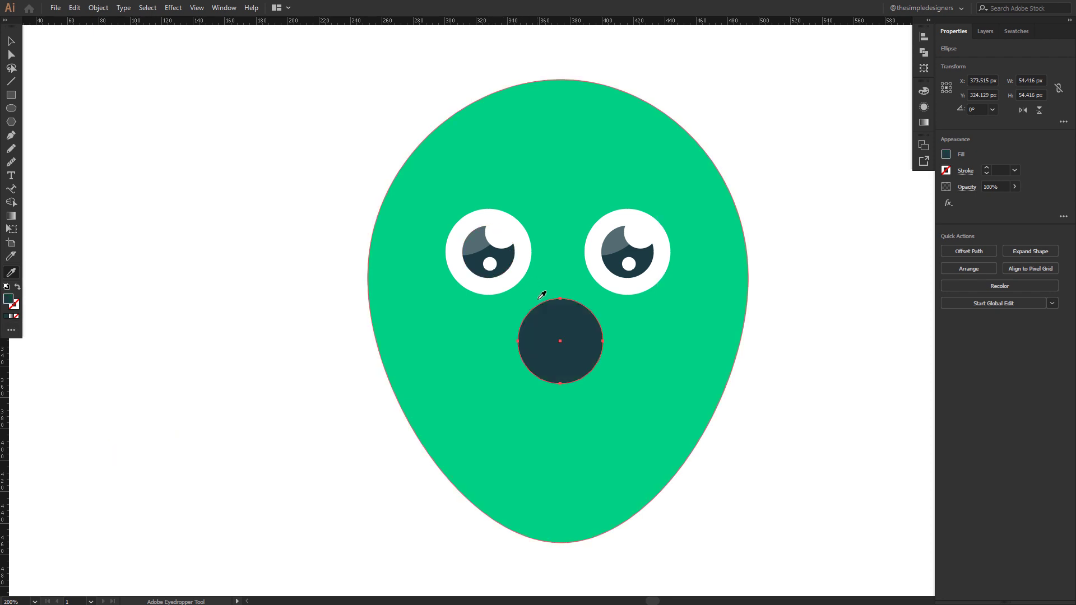
pyautogui.press('v')
pyautogui.click(752, 330)
# Delete the dark circle's top anchor point to leave a half-circle mouth
pyautogui.press('a')
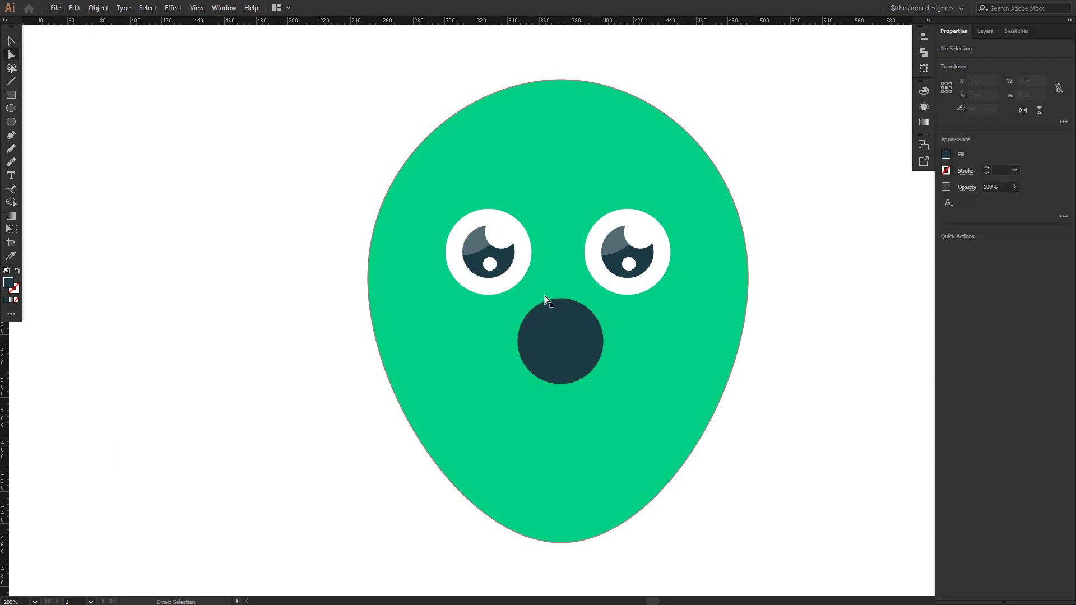
pyautogui.click(560, 298)
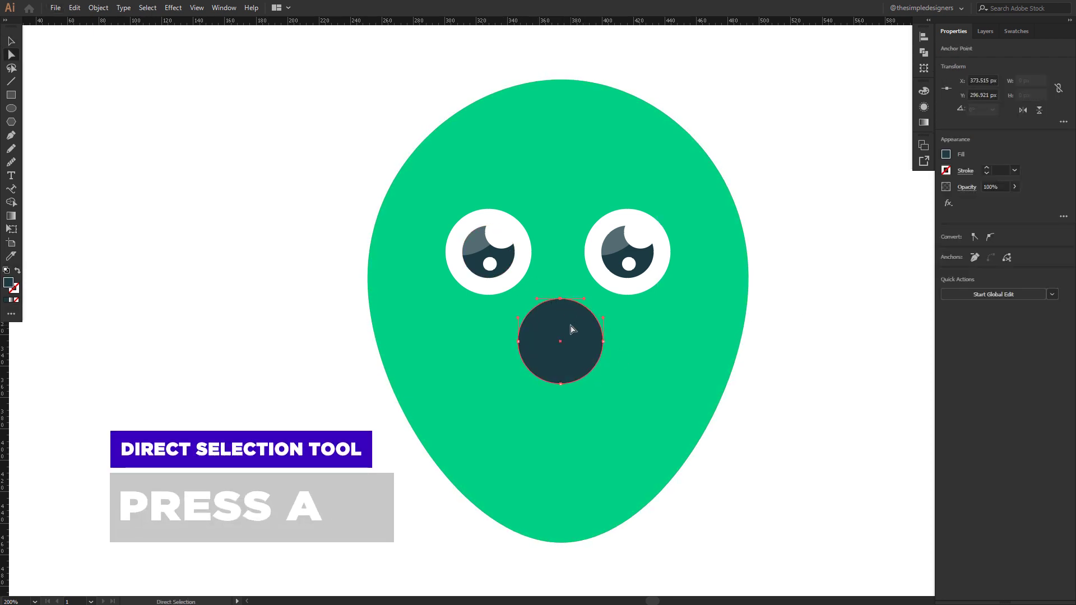
pyautogui.press('Delete')
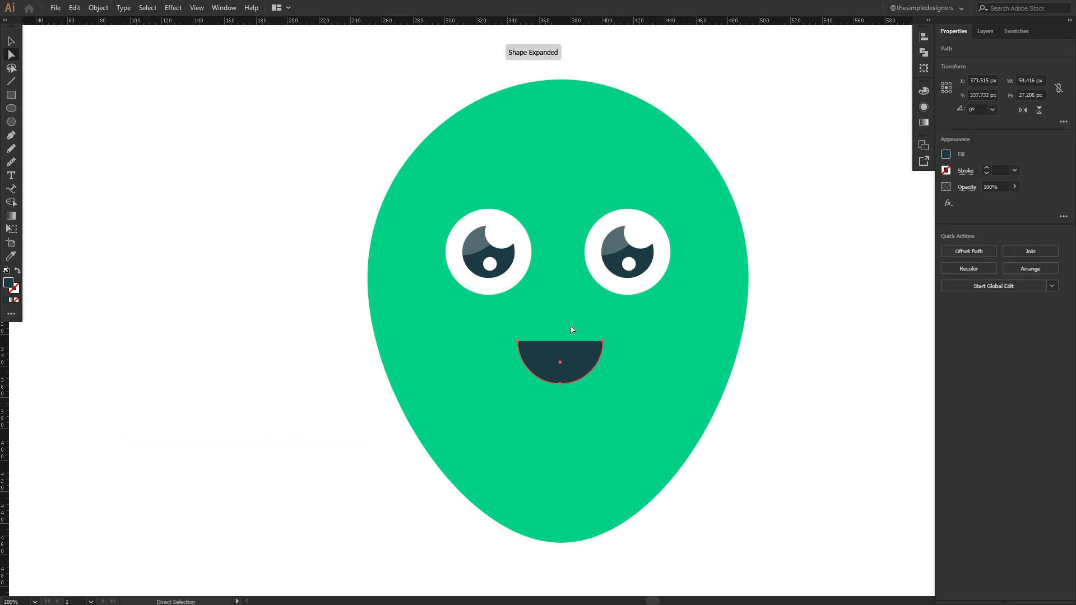
# Round the mouth's two upper corners strongly
pyautogui.click(601, 342)
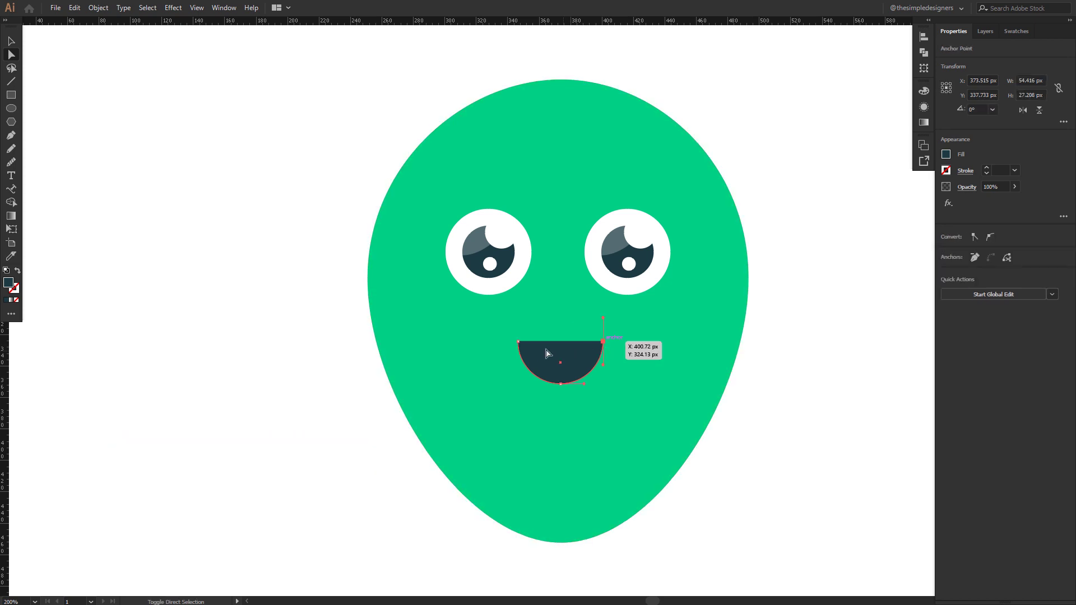
pyautogui.keyDown('shift'); pyautogui.click(518, 342); pyautogui.keyUp('shift')
pyautogui.click(992, 258)
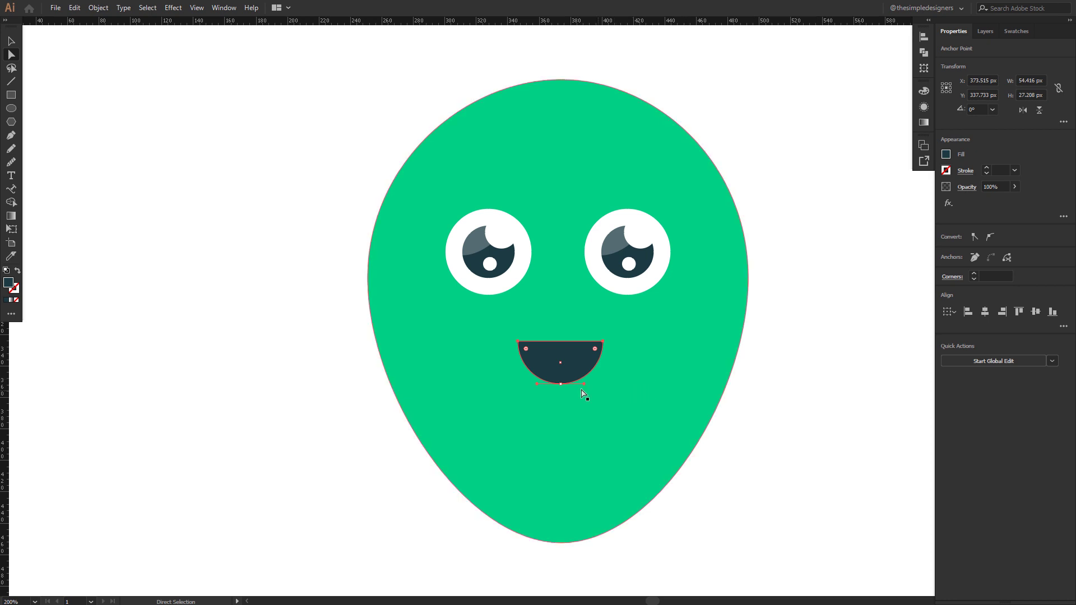
pyautogui.moveTo(595, 349); pyautogui.dragTo(570, 354)
# Resize the rounded mouth shape to a wide oval centered between and below the eyes
pyautogui.press('v')
pyautogui.press('a')
pyautogui.press('v')
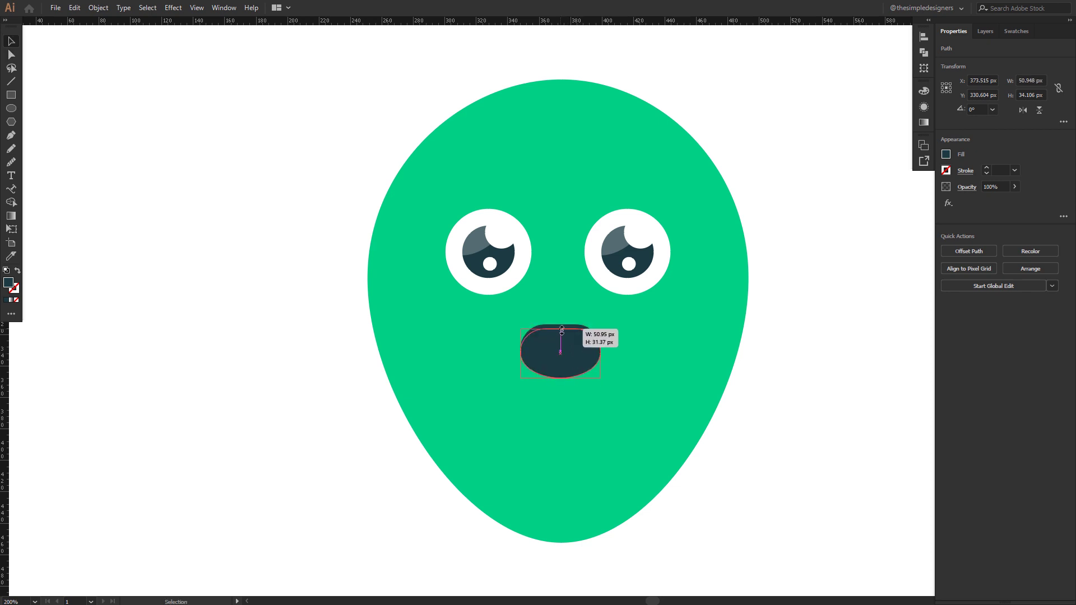
pyautogui.moveTo(602, 325); pyautogui.dragTo(526, 393)
pyautogui.moveTo(601, 379); pyautogui.dragTo(606, 382)
pyautogui.click(748, 399)
# Draw a cheek ellipse about 37 by 20 px with the eye's 25% white highlight style and duplicate it on the left cheek
pyautogui.press('l')
pyautogui.moveTo(624, 329); pyautogui.dragTo(683, 359)
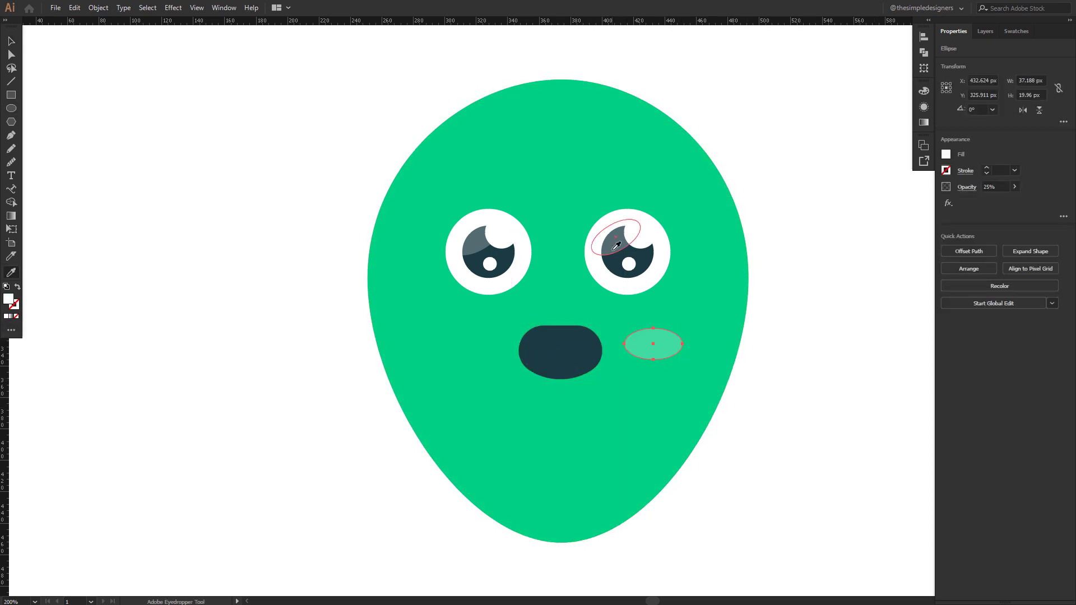
pyautogui.hotkey('ctrl', 'shift', 'a')
pyautogui.moveTo(646, 344); pyautogui.dragTo(457, 344)
# Move the mouth slightly down
pyautogui.click(567, 357)
pyautogui.moveTo(568, 357); pyautogui.dragTo(568, 368)
pyautogui.hotkey('ctrl', 'shift', 'a')
# Copy the green head shape and paste it in front
pyautogui.click(682, 415)
pyautogui.click(98, 7)
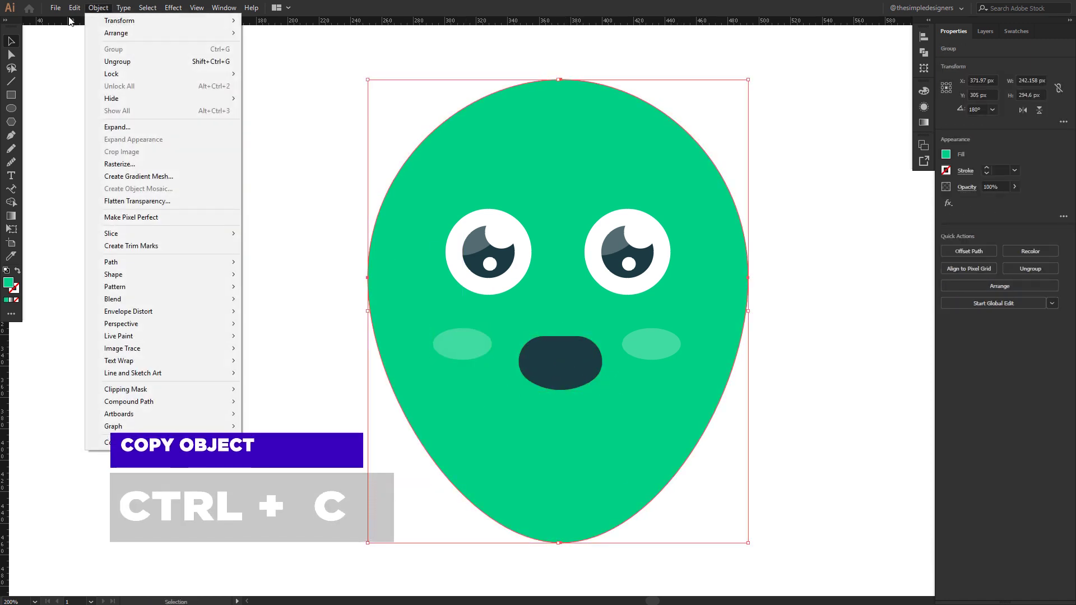
pyautogui.click(98, 8)
pyautogui.click(75, 7)
pyautogui.click(93, 65)
pyautogui.click(75, 7)
pyautogui.click(110, 86)
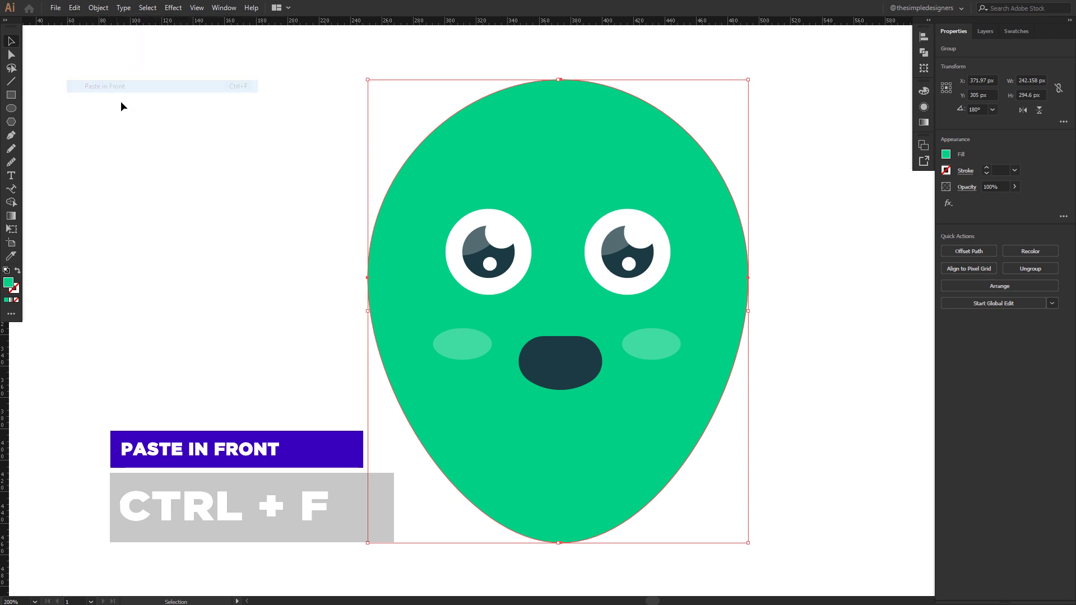
# Swap the head copy's fill and stroke and set the stroke weight to 8 pt
pyautogui.click(17, 271)
pyautogui.click(15, 288)
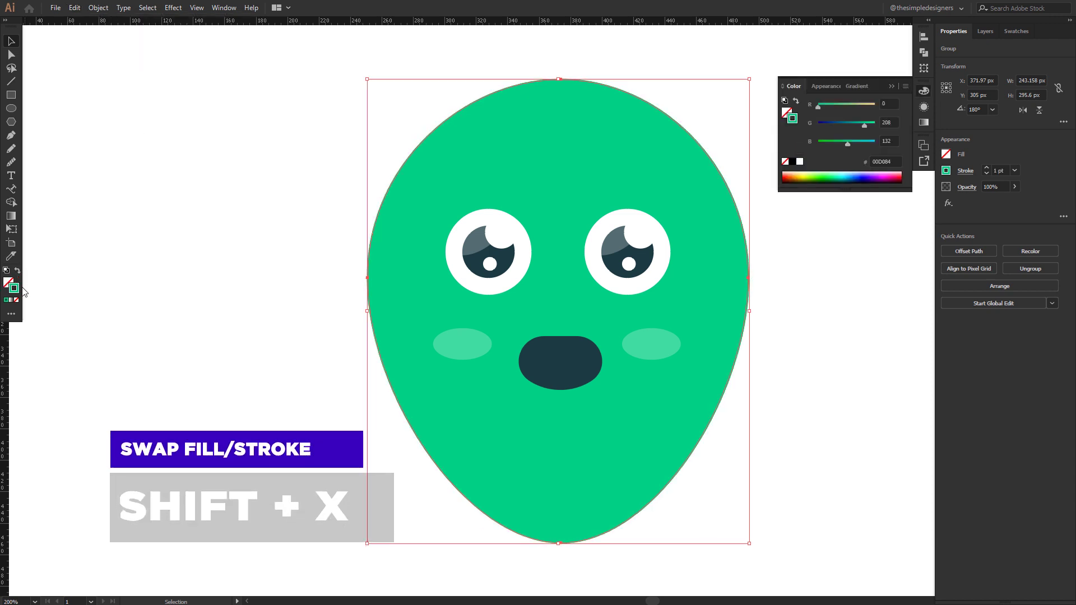
pyautogui.click(891, 85)
pyautogui.click(986, 167)
pyautogui.click(987, 168)
pyautogui.click(988, 167)
pyautogui.click(989, 167)
pyautogui.click(989, 168)
pyautogui.click(989, 167)
pyautogui.click(989, 168)
# Color the head outline with the dark #1B3A42 swatch and deselect it
pyautogui.moveTo(333, 228); pyautogui.dragTo(443, 254)
pyautogui.scroll(-1, 379, 243)
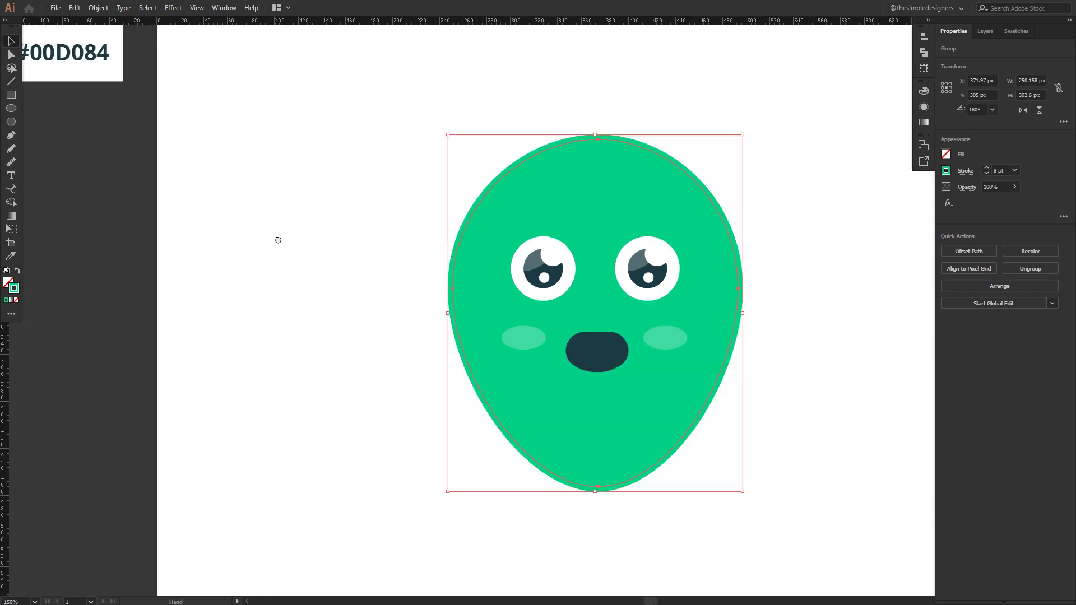
pyautogui.moveTo(271, 233); pyautogui.dragTo(385, 314)
pyautogui.press('i')
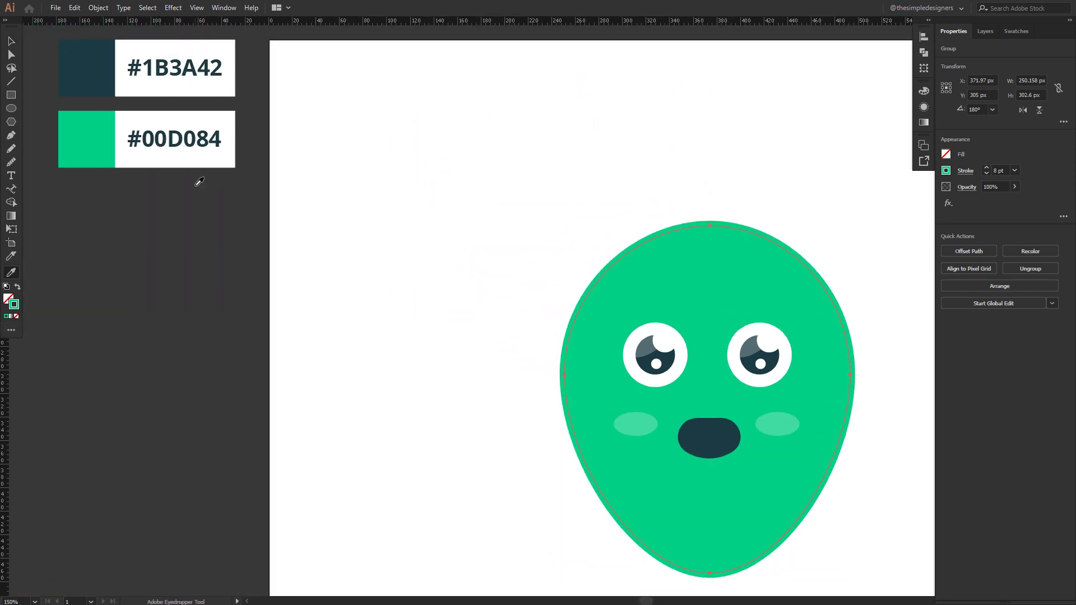
pyautogui.click(80, 74)
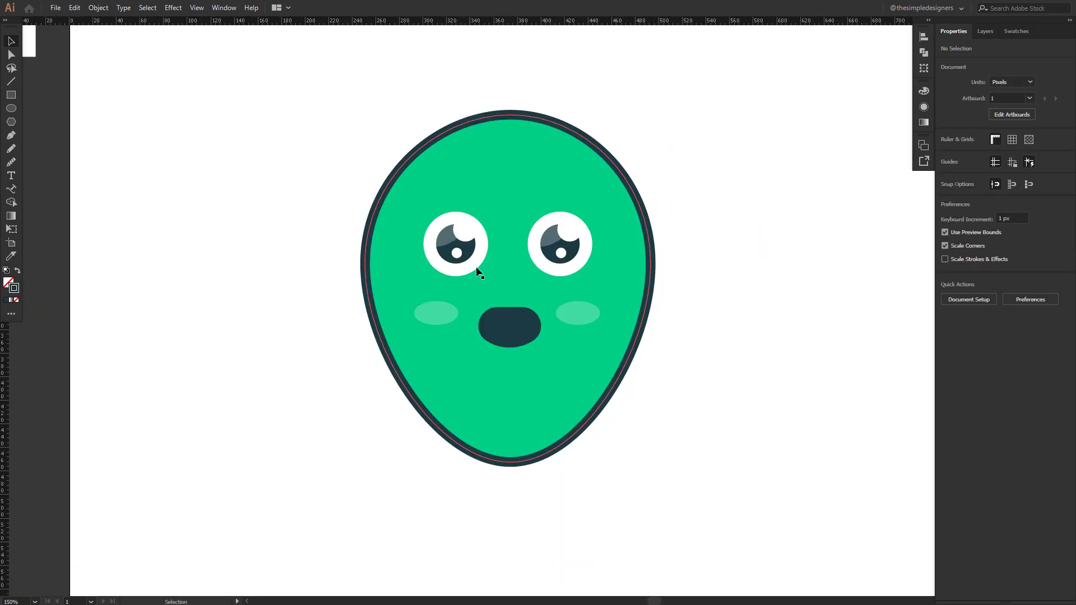
pyautogui.scroll(-1, 483, 269)
pyautogui.scroll(1, 502, 285)
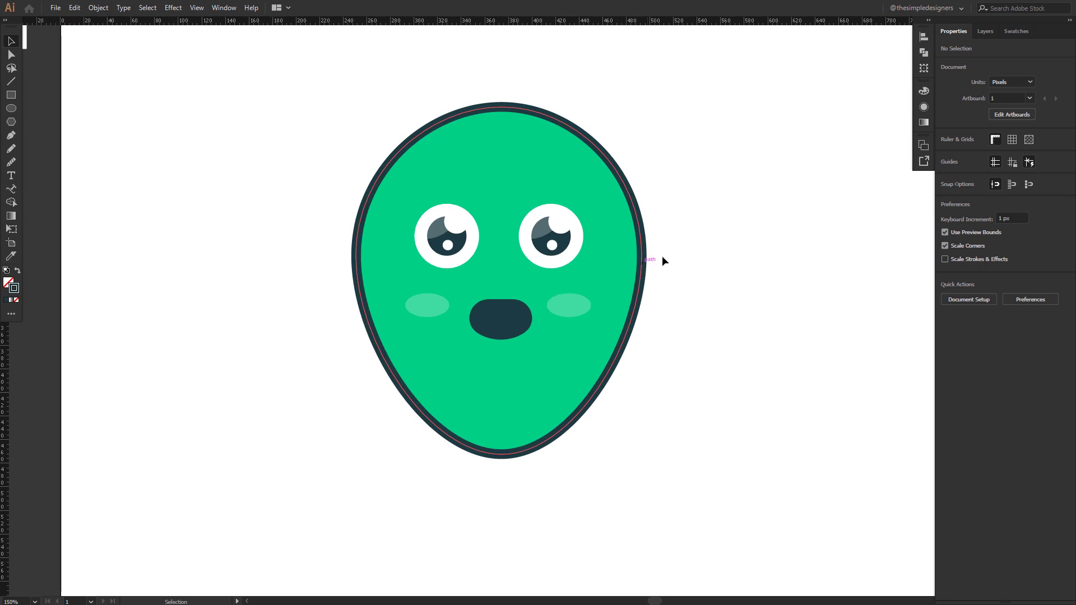
# Duplicate the green head shape and offset the copy slightly up and to the left
pyautogui.click(616, 258)
pyautogui.scroll(1, 614, 264)
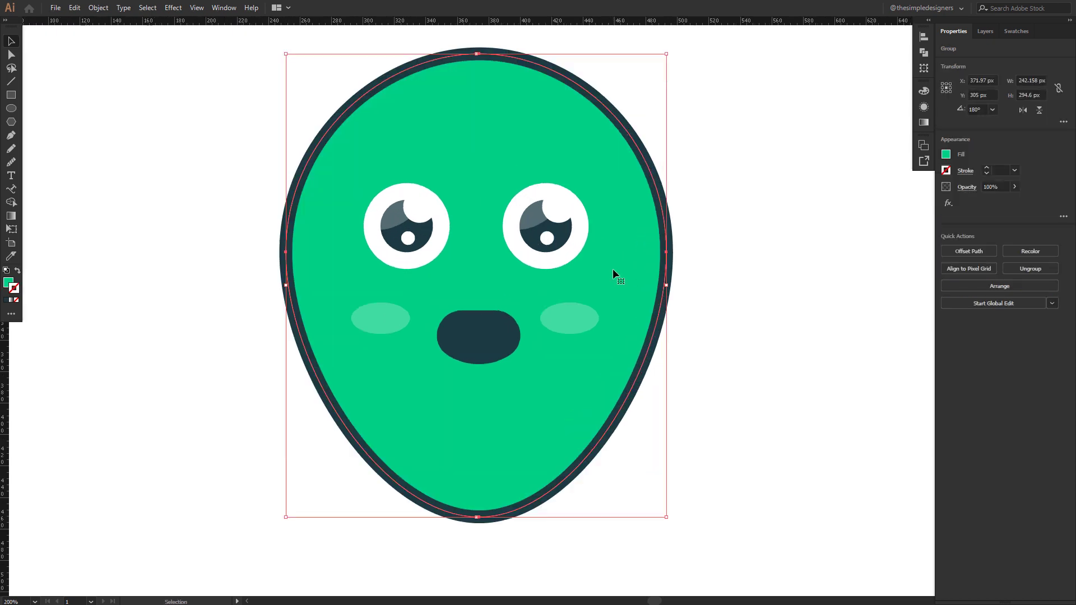
pyautogui.moveTo(615, 275); pyautogui.dragTo(570, 261)
# Copy the original head in front of itself and subtract the offset duplicate, leaving a crescent along the head's lower right
pyautogui.click(646, 271)
pyautogui.click(98, 8)
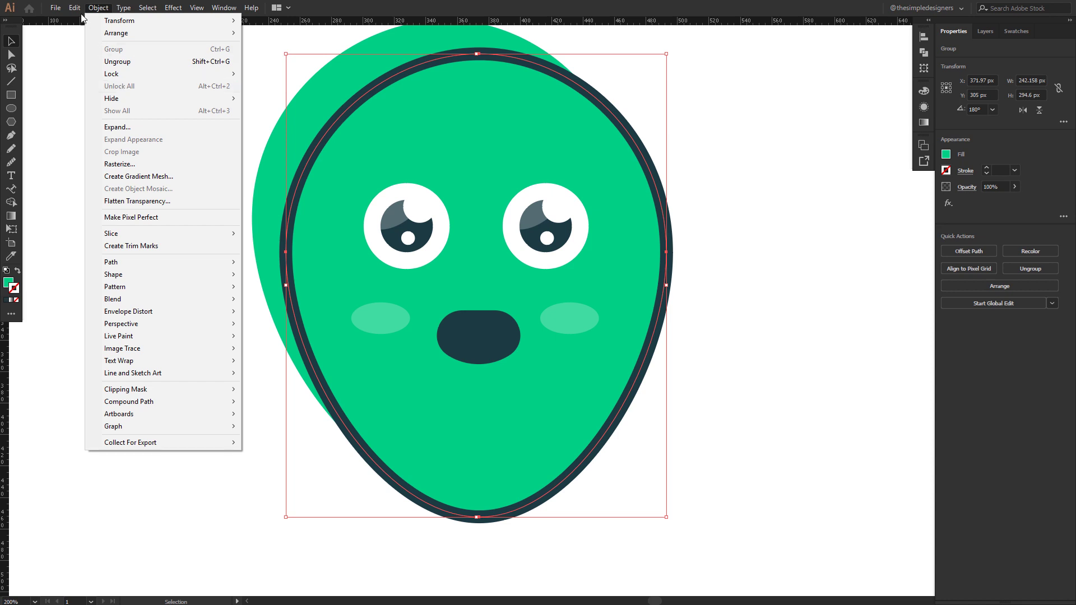
pyautogui.moveTo(74, 8)
pyautogui.click(99, 61)
pyautogui.click(75, 8)
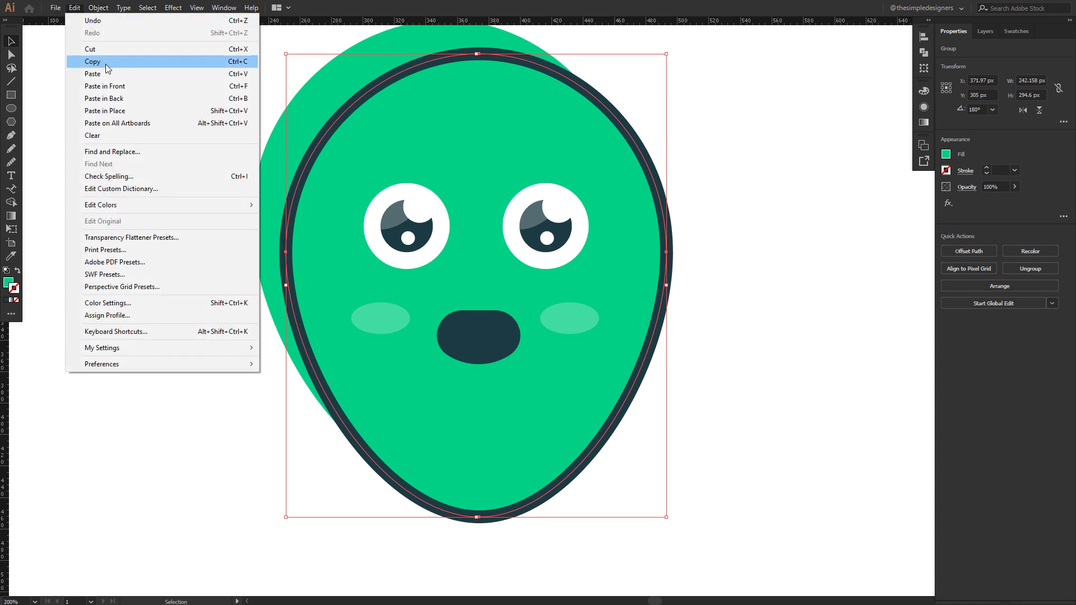
pyautogui.click(107, 87)
pyautogui.keyDown('shift'); pyautogui.click(273, 158); pyautogui.keyUp('shift')
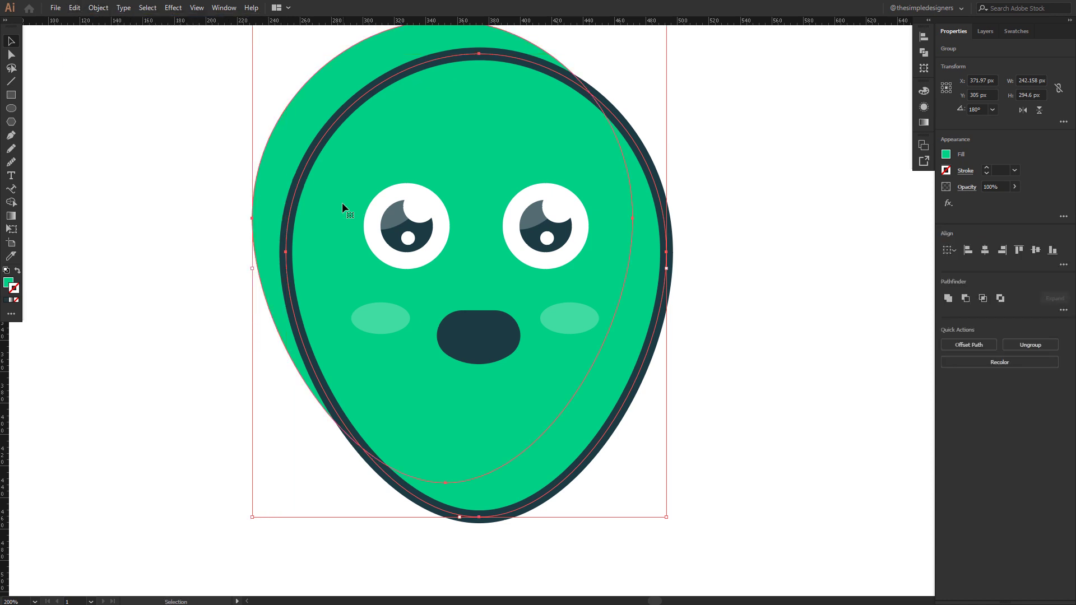
pyautogui.click(966, 298)
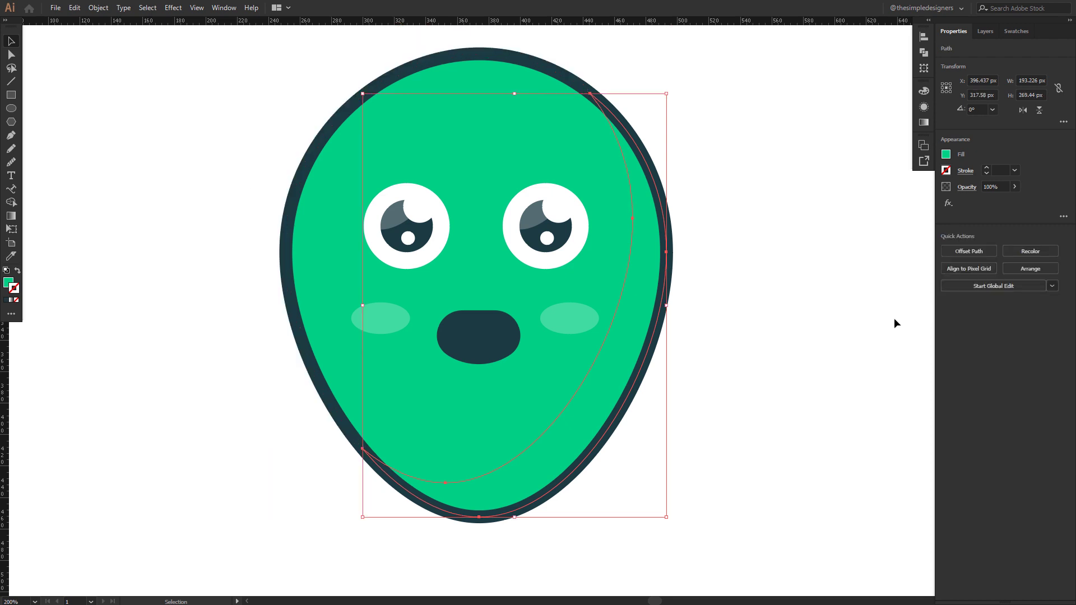
# Give the crescent the mouth's dark fill color and set its opacity to 10%
pyautogui.click(500, 331)
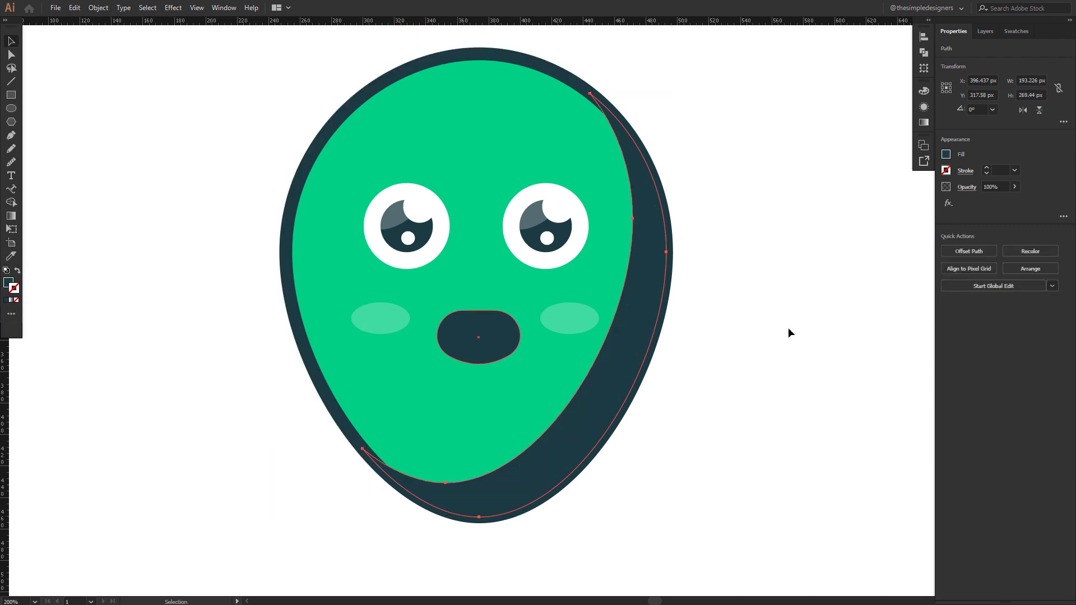
pyautogui.write('1')
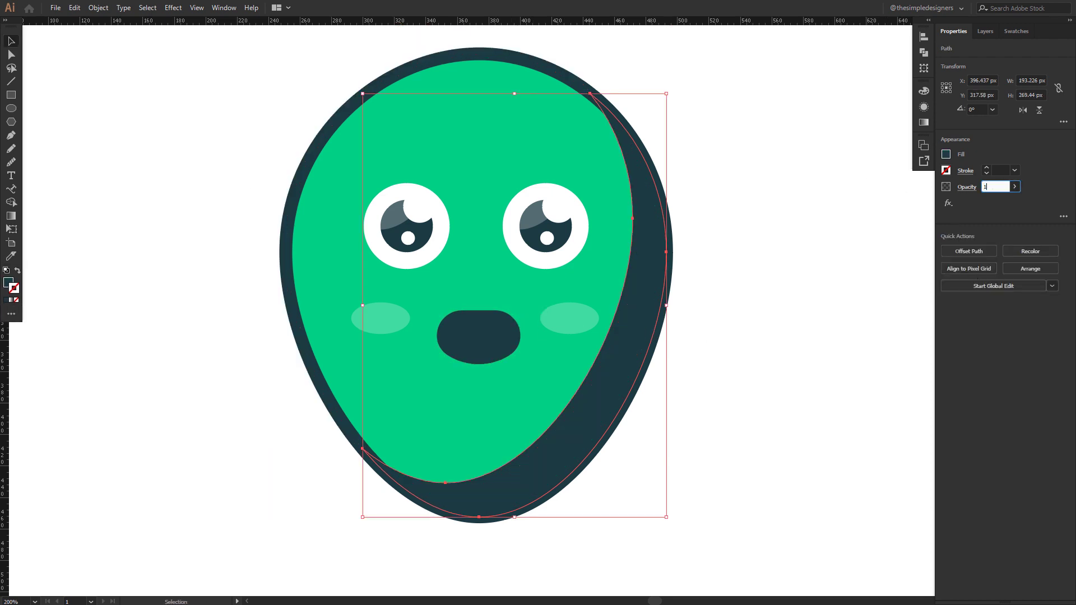
pyautogui.write('0')
pyautogui.press('Return')
pyautogui.click(724, 352)
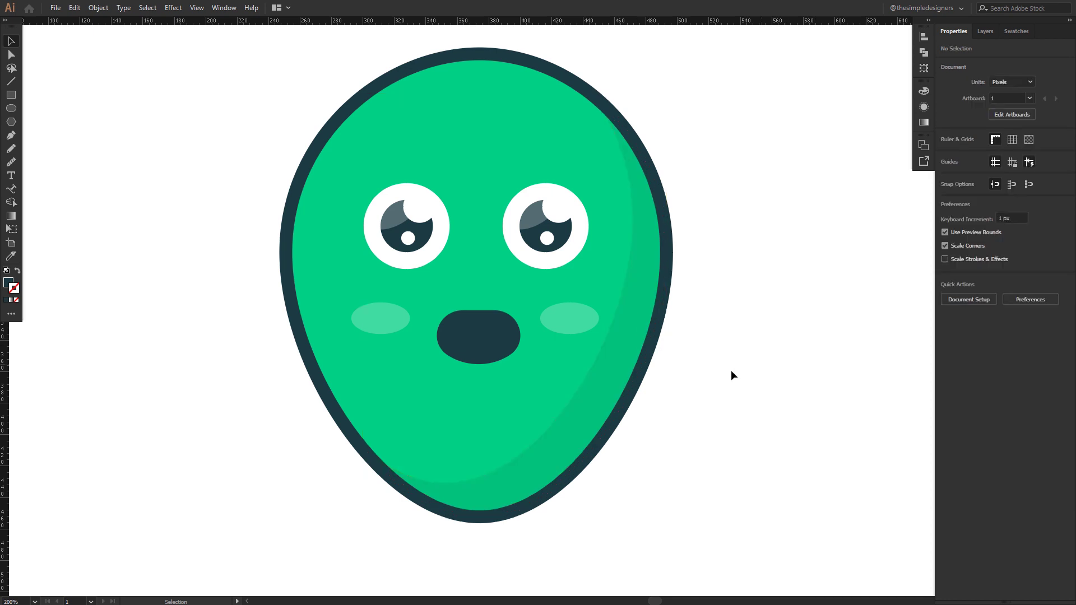
# Duplicate the shadow crescent and offset the copy slightly down and to the right
pyautogui.click(613, 389)
pyautogui.moveTo(612, 390); pyautogui.dragTo(632, 411)
pyautogui.click(738, 382)
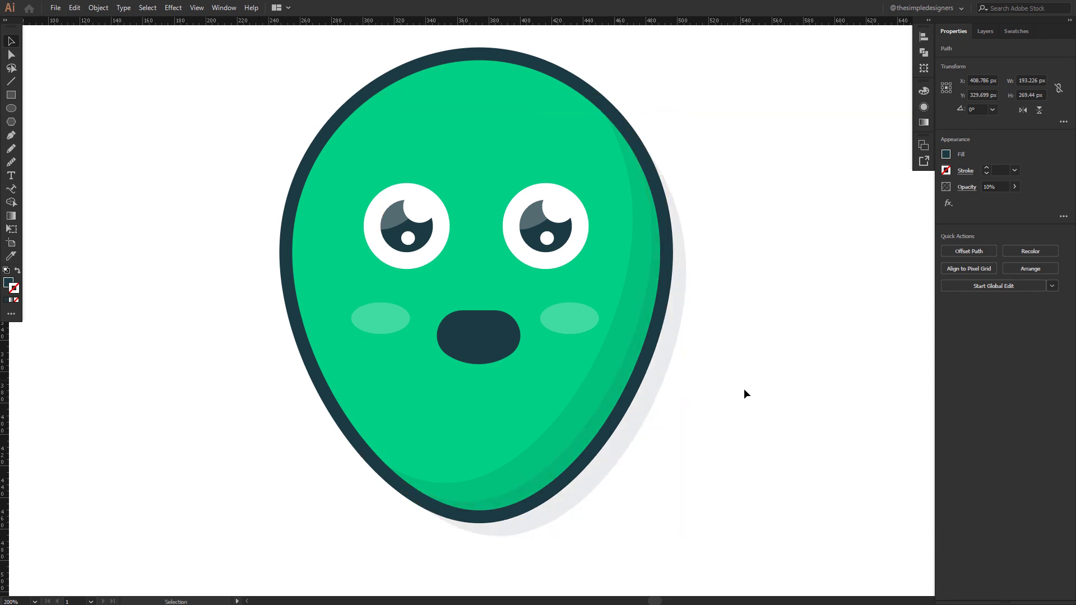
# Trim the offset shadow crescent to the head shape with the Shape Builder tool, removing the parts outside the overlap
pyautogui.click(551, 373)
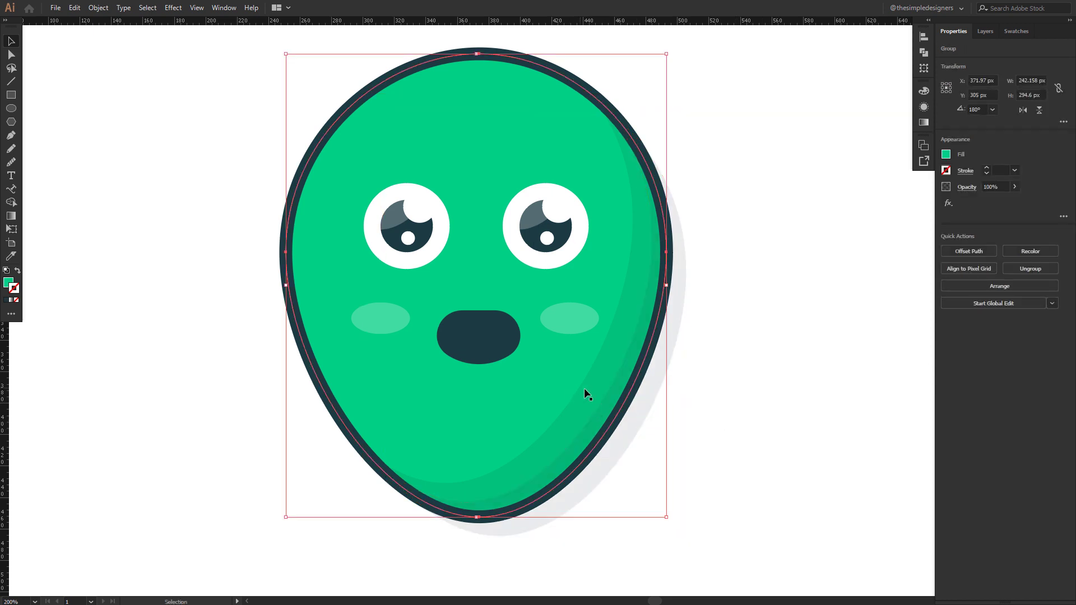
pyautogui.keyDown('shift'); pyautogui.click(648, 409); pyautogui.keyUp('shift')
pyautogui.hotkey('shift', 'm')
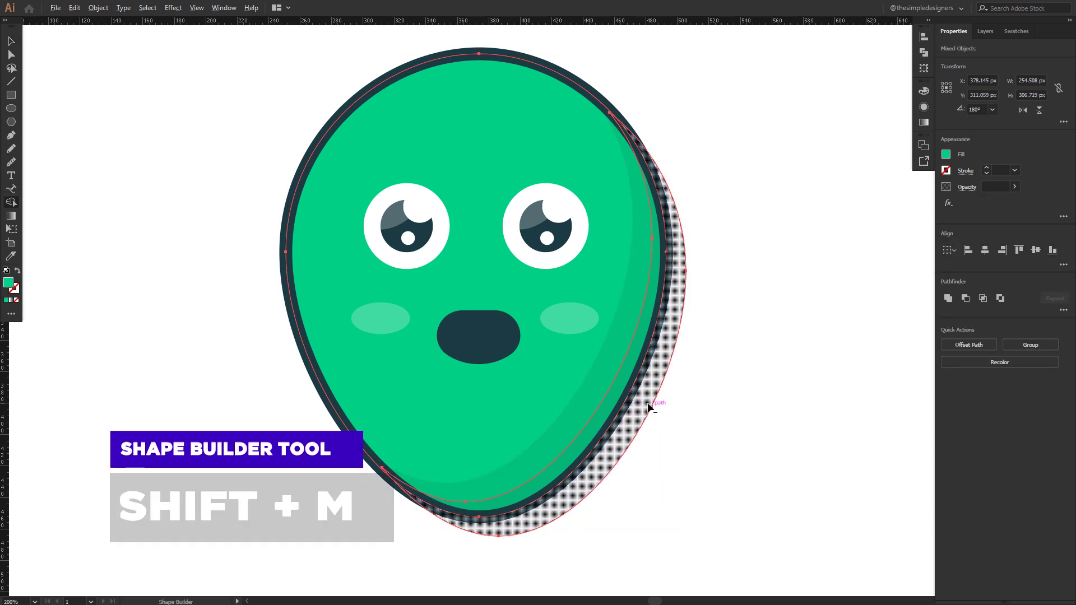
pyautogui.keyDown('alt'); pyautogui.click(648, 406); pyautogui.keyUp('alt')
pyautogui.keyDown('alt'); pyautogui.click(557, 372); pyautogui.keyUp('alt')
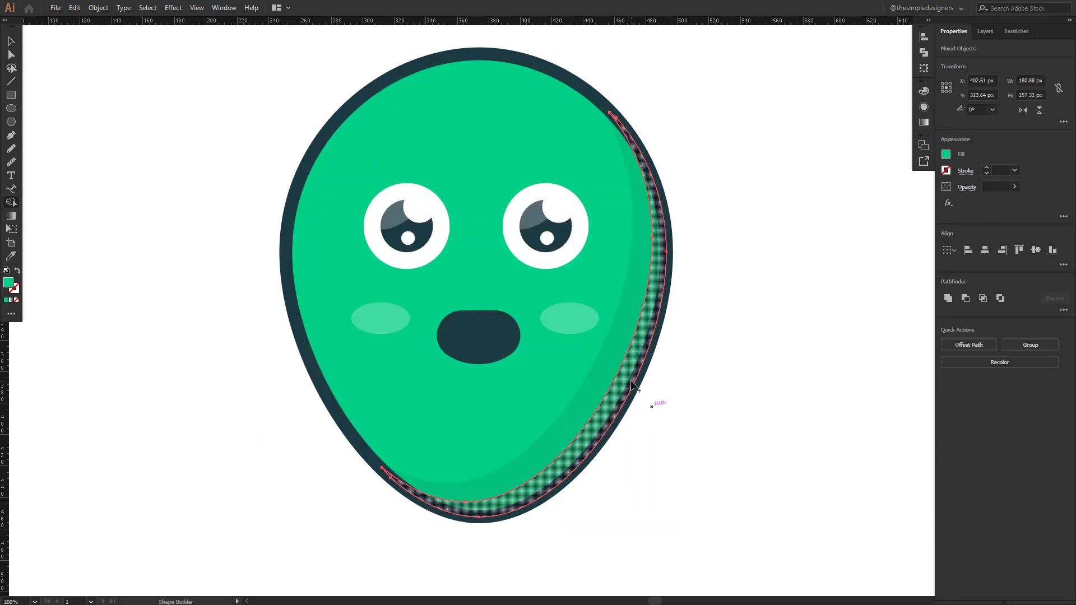
pyautogui.click(634, 384)
# Match the trimmed crescent's appearance to the first shadow with the Eyedropper and deselect it
pyautogui.press('i')
pyautogui.click(599, 370)
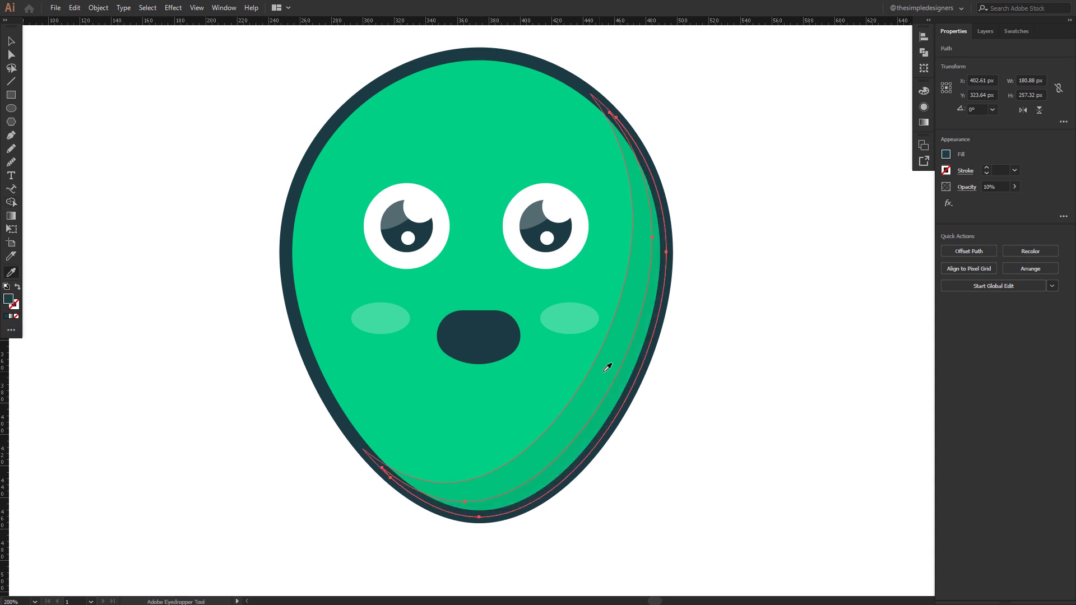
pyautogui.press('v')
pyautogui.click(758, 359)
# Duplicate the green head slightly down and to the right and send the copy to the back
pyautogui.click(401, 159)
pyautogui.moveTo(402, 161); pyautogui.dragTo(430, 184)
pyautogui.hotkey('ctrl', 'shift', '[')
# Copy the original green head shape and paste it in front
pyautogui.click(386, 101)
pyautogui.click(98, 8)
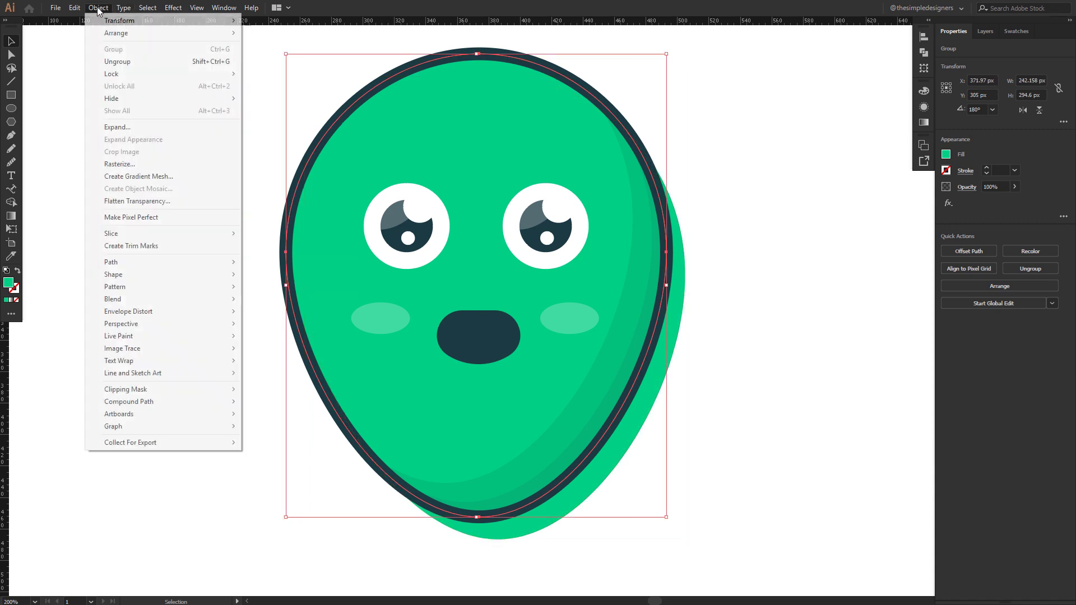
pyautogui.moveTo(75, 8)
pyautogui.click(92, 61)
pyautogui.click(75, 8)
pyautogui.click(92, 82)
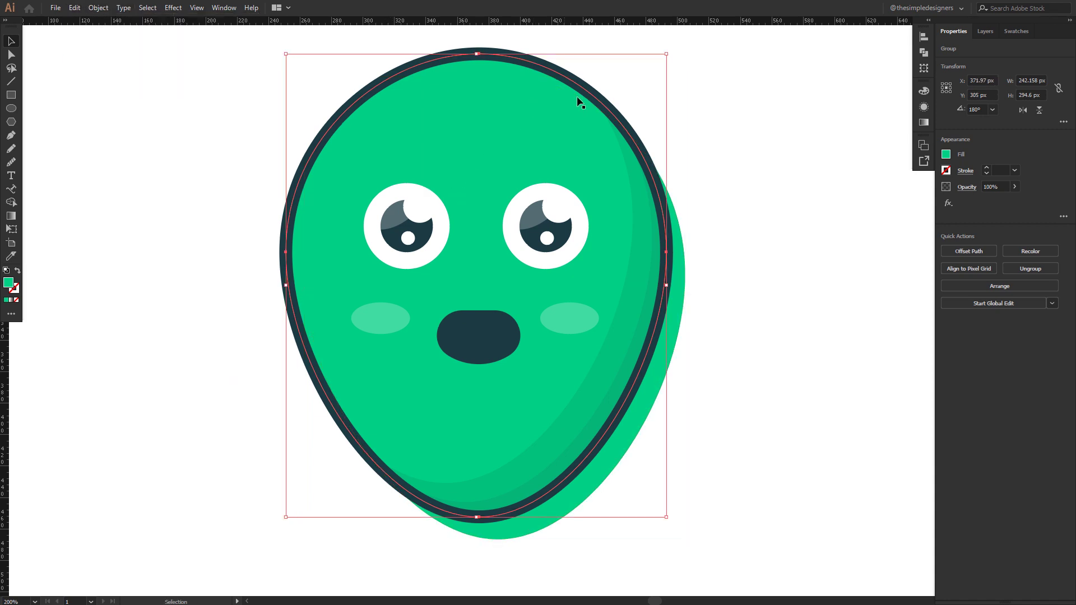
# Remove the overlap and outer area of the two head copies with Shape Builder, leaving a crescent along the upper-left edge
pyautogui.keyDown('shift'); pyautogui.click(685, 269); pyautogui.keyUp('shift')
pyautogui.hotkey('shift', 'm')
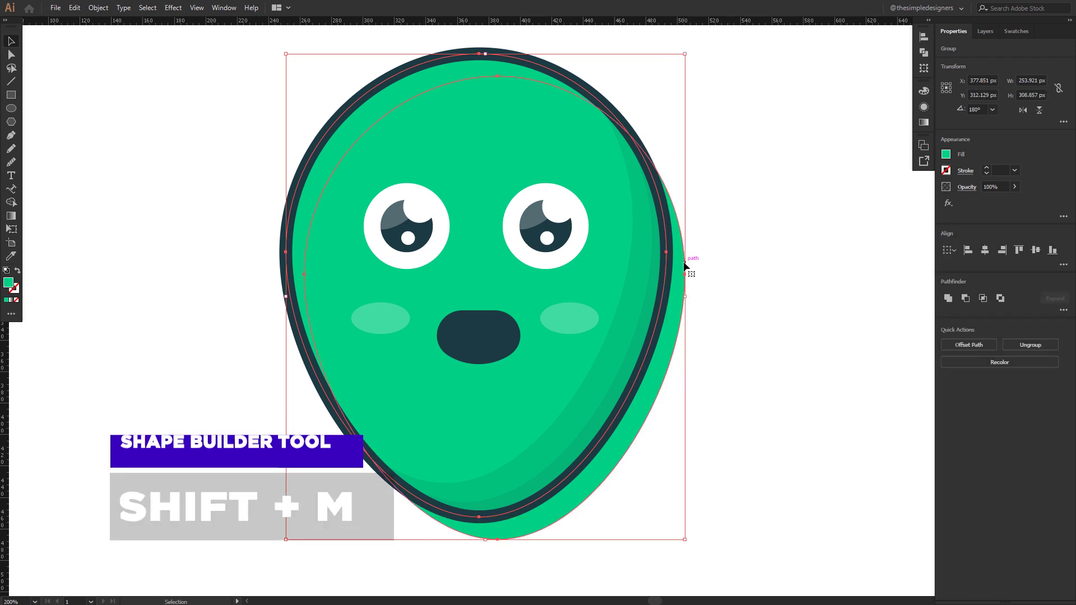
pyautogui.moveTo(684, 261)
pyautogui.keyDown('alt'); pyautogui.mouseDown()
pyautogui.moveTo(632, 270)
pyautogui.moveTo(491, 222)
pyautogui.moveTo(470, 190)
pyautogui.mouseUp(); pyautogui.keyUp('alt')
pyautogui.moveTo(395, 100); pyautogui.dragTo(406, 116)
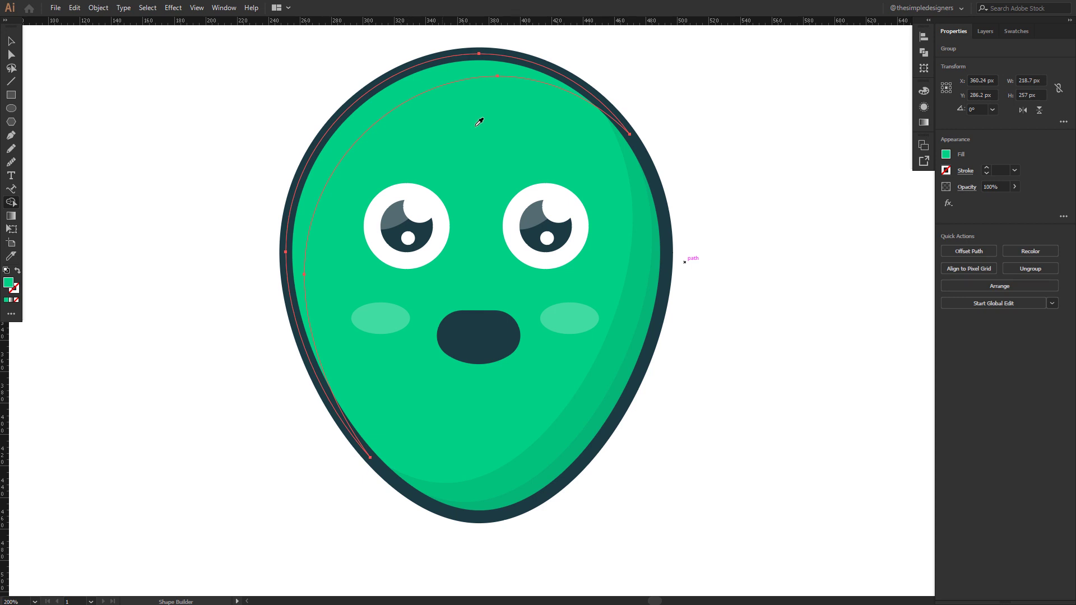
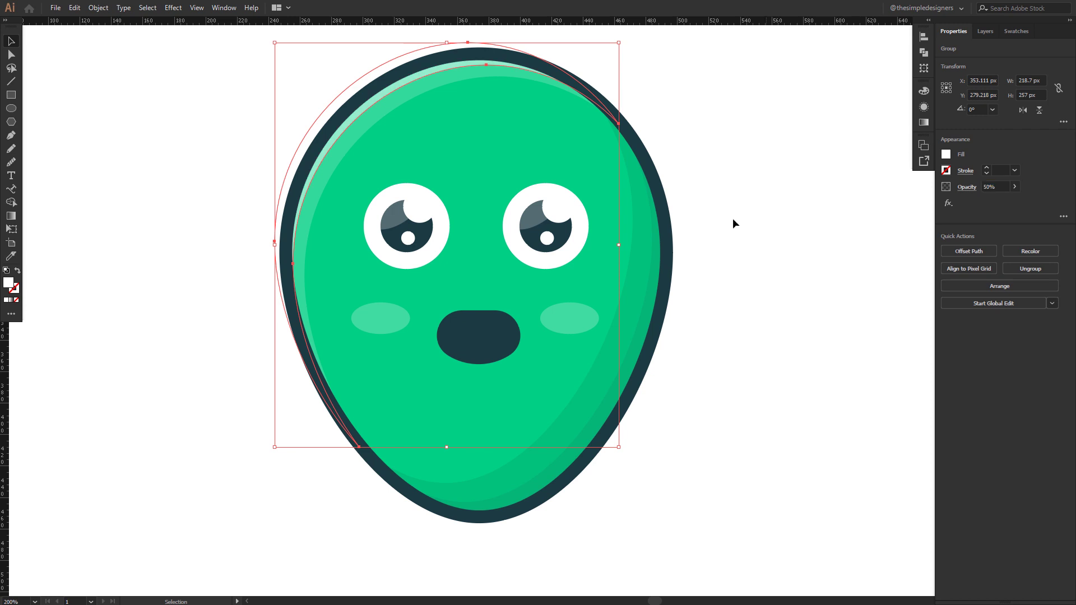
# Trim the brighter white highlight crescent to the head shape with Shape Builder, keeping only the part inside the head
pyautogui.click(522, 156)
pyautogui.keyDown('shift'); pyautogui.click(348, 89); pyautogui.keyUp('shift')
pyautogui.hotkey('shift', 'm')
pyautogui.keyDown('alt'); pyautogui.click(483, 297); pyautogui.keyUp('alt')
pyautogui.keyDown('alt'); pyautogui.click(353, 90); pyautogui.keyUp('alt')
pyautogui.click(360, 117)
pyautogui.press('i')
pyautogui.click(764, 178)
pyautogui.press('v')
pyautogui.click(753, 214)
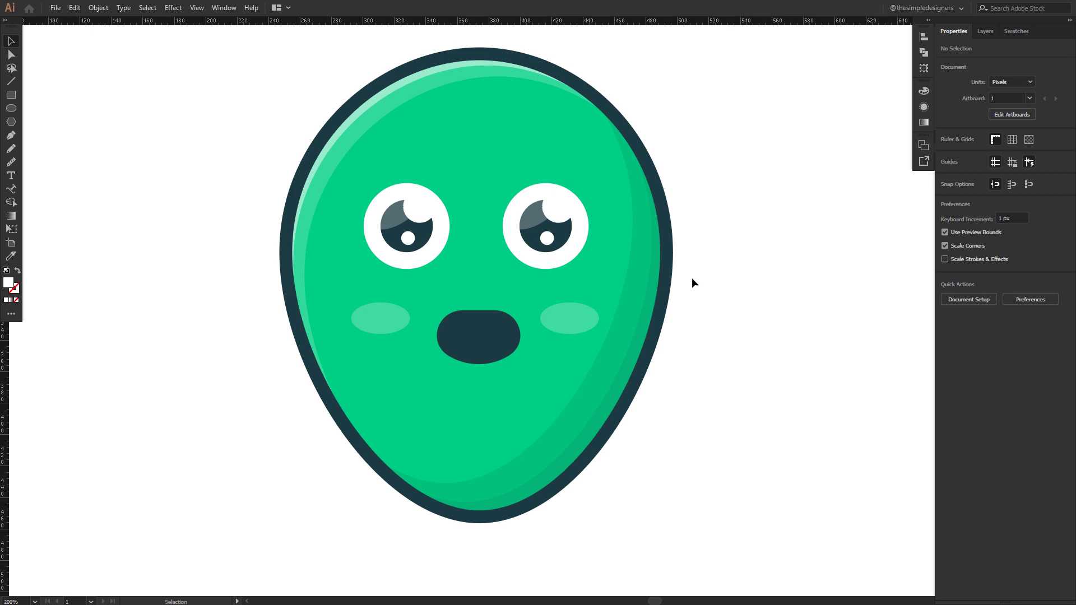
# Duplicate the dark mouth shape and shift the copy slightly upward
pyautogui.click(484, 348)
pyautogui.moveTo(478, 364); pyautogui.dragTo(468, 327)
pyautogui.click(796, 264)
# Remove the upper areas of the overlapping mouth shapes with Shape Builder, leaving a crescent along the mouth's bottom edge
pyautogui.click(494, 363)
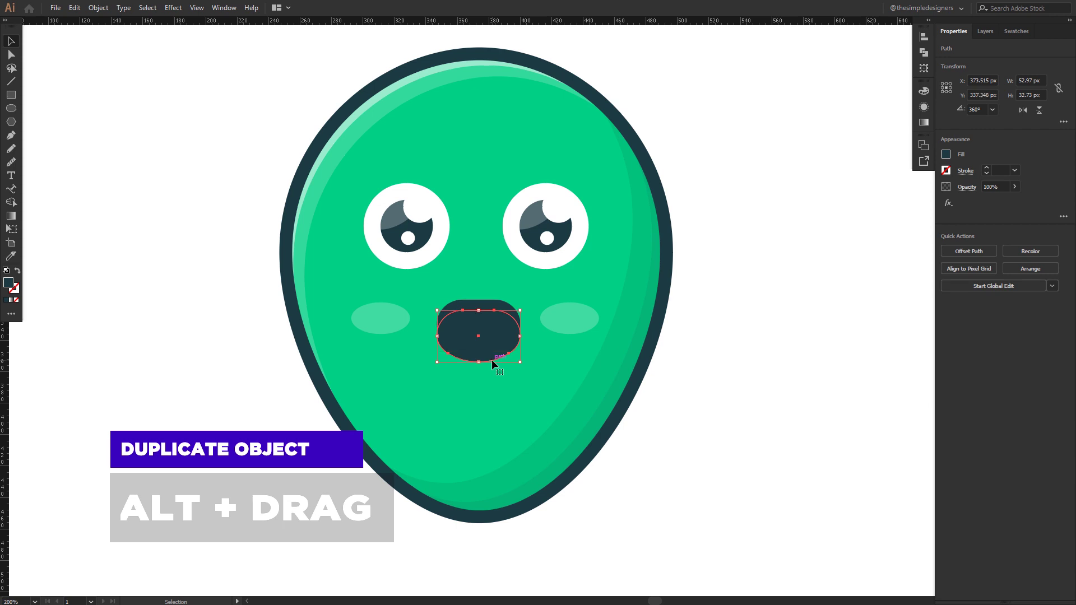
pyautogui.keyDown('shift'); pyautogui.click(489, 309); pyautogui.keyUp('shift')
pyautogui.hotkey('shift', 'm')
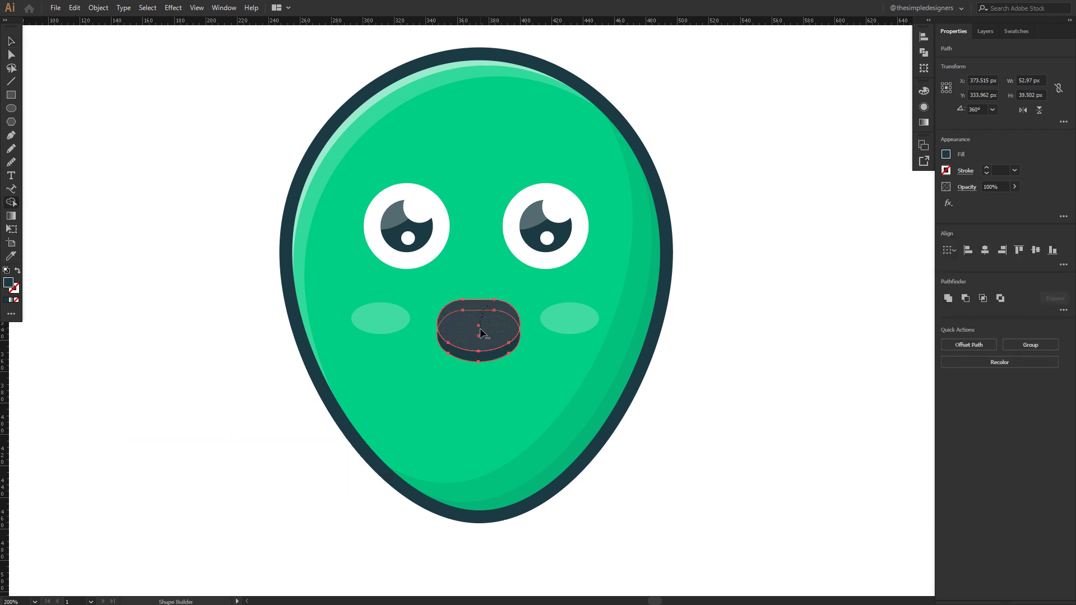
pyautogui.keyDown('alt'); pyautogui.click(489, 307); pyautogui.keyUp('alt')
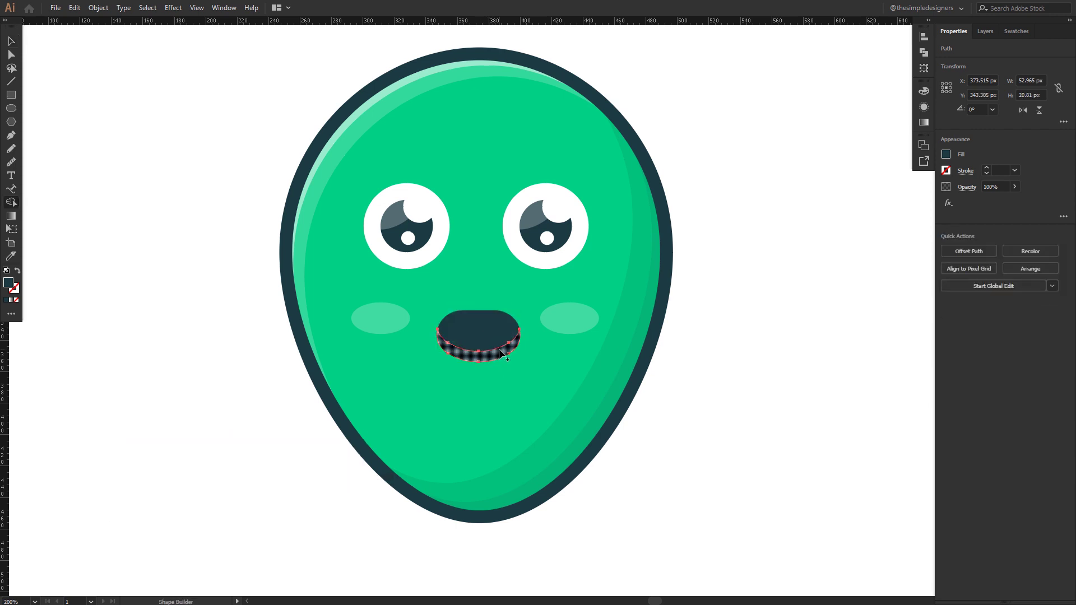
# Try to recolor the mouth's bottom crescent with the darker fill #172F35
pyautogui.doubleClick(8, 283)
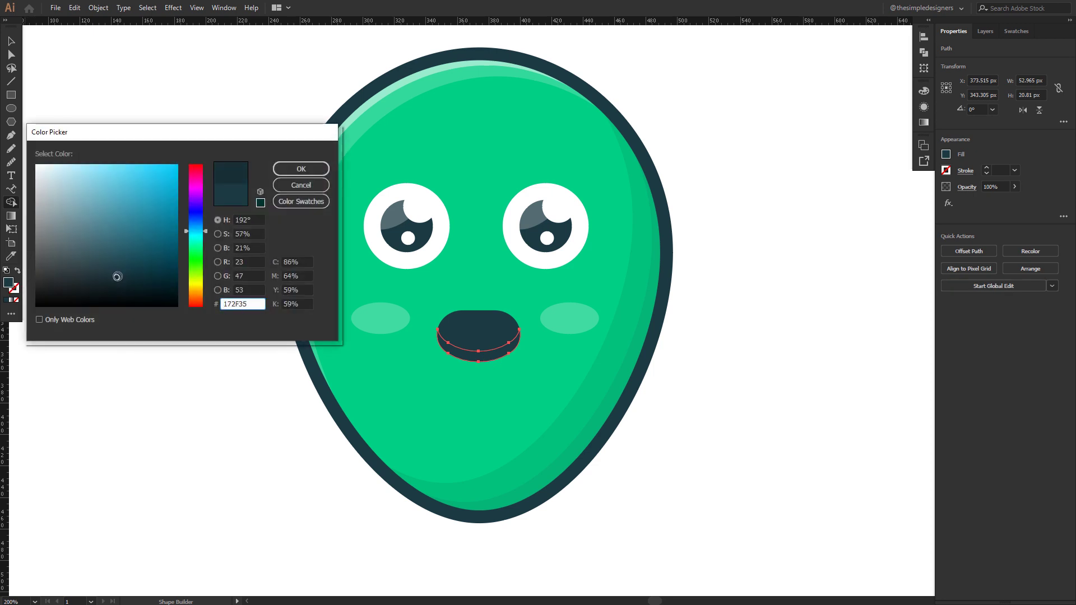
pyautogui.click(314, 168)
pyautogui.press('v')
pyautogui.click(739, 306)
# Set the fill of the crescent at the mouth's bottom edge to #172F35 and deselect it
pyautogui.click(488, 353)
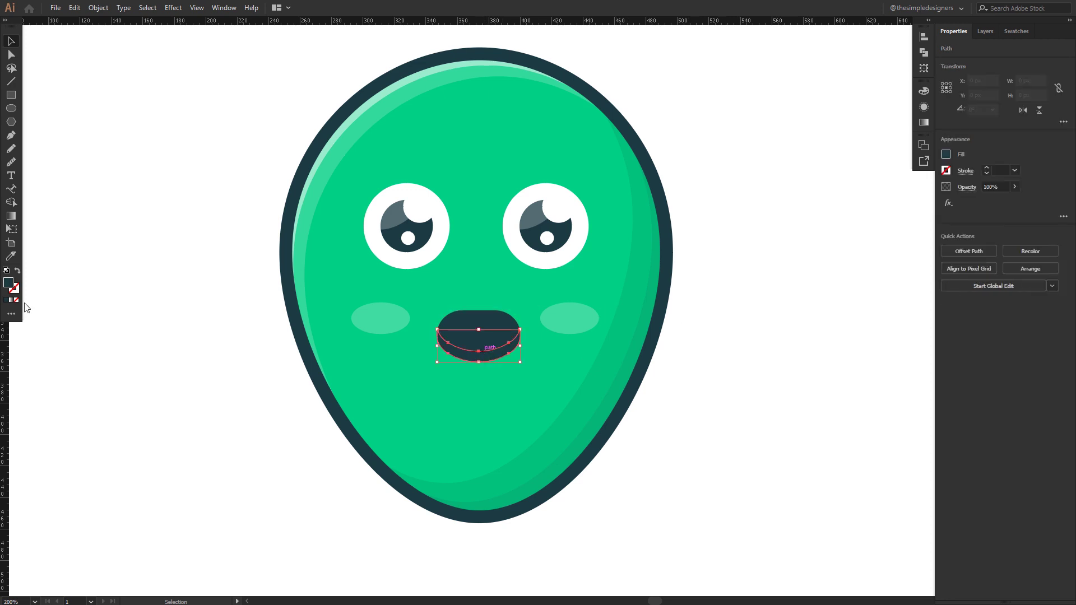
pyautogui.doubleClick(8, 283)
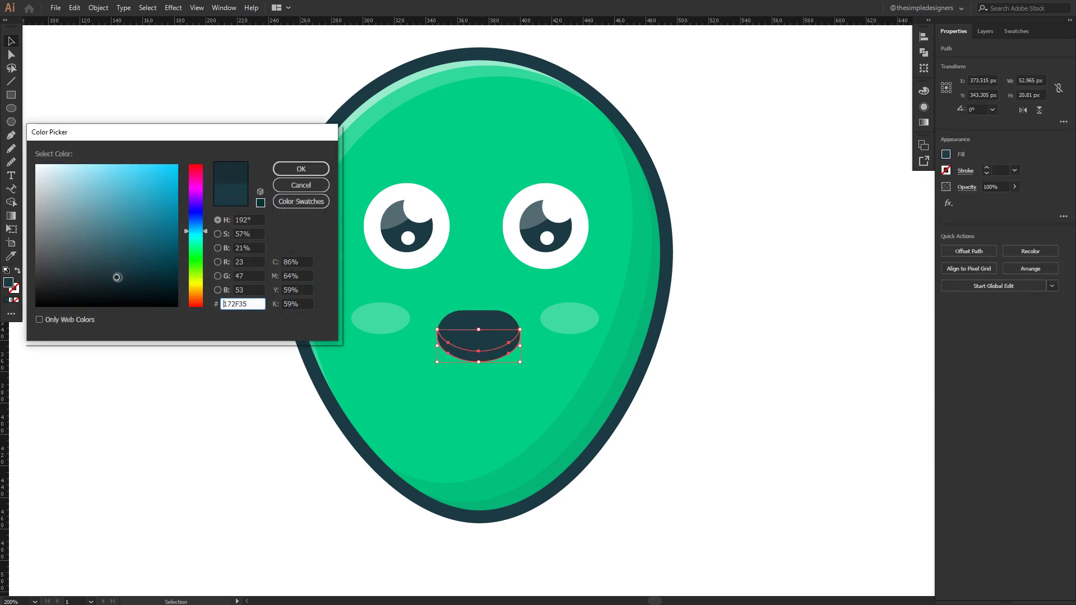
pyautogui.click(300, 170)
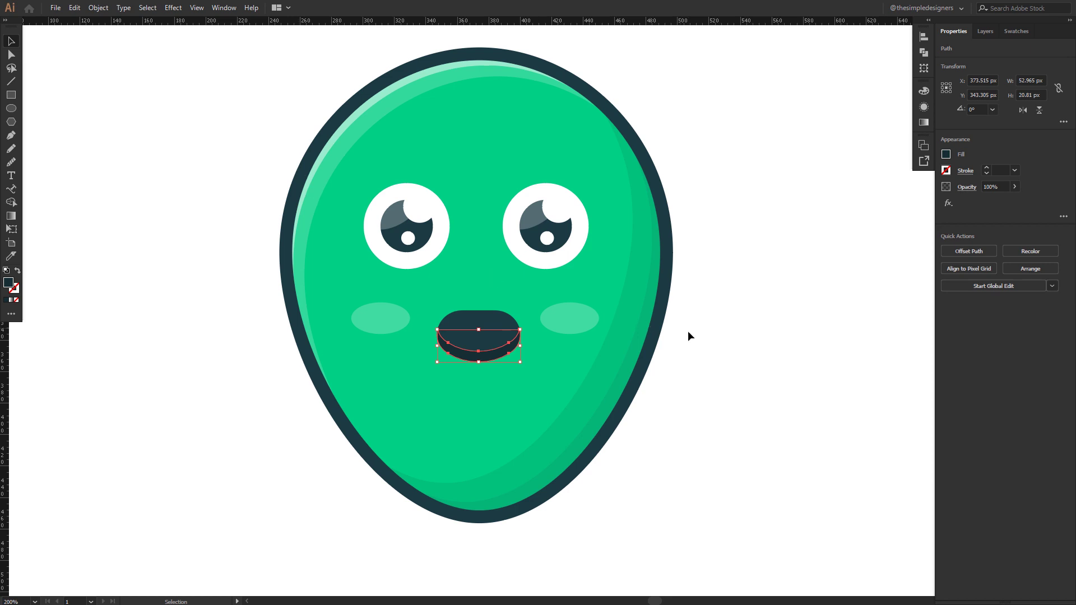
pyautogui.click(710, 331)
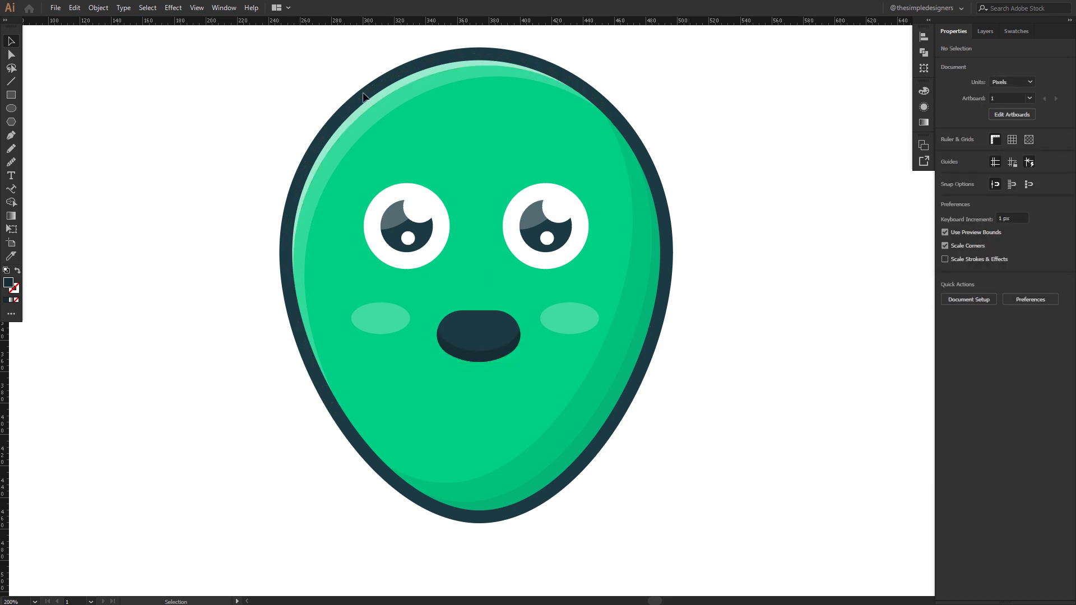
# Create an inner copy of the dark head outline with Offset Path at -18 px, using miter joins
pyautogui.click(669, 192)
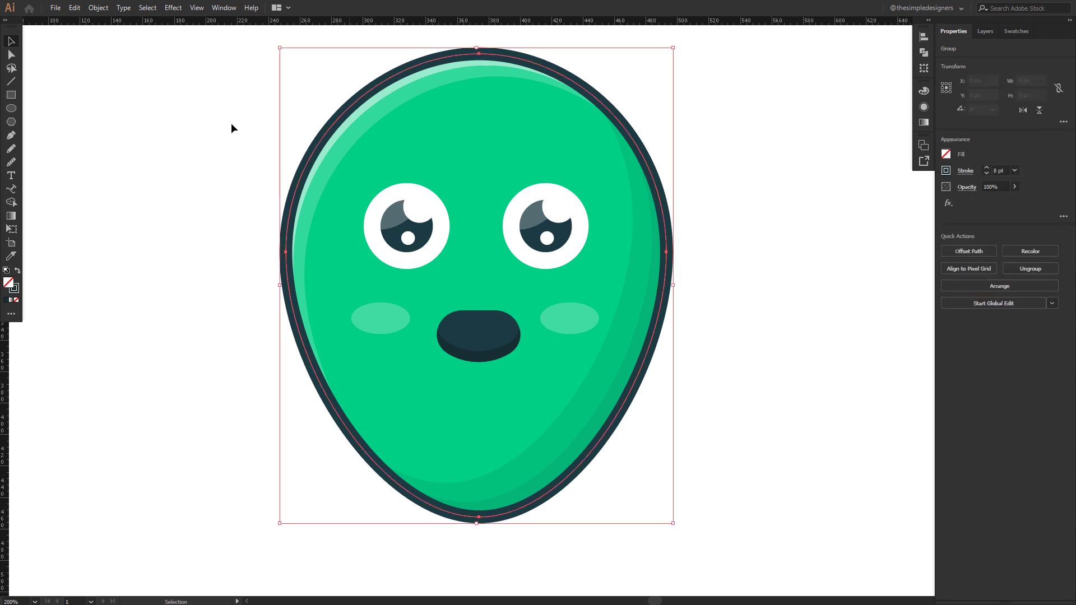
pyautogui.click(99, 8)
pyautogui.moveTo(193, 262)
pyautogui.click(286, 303)
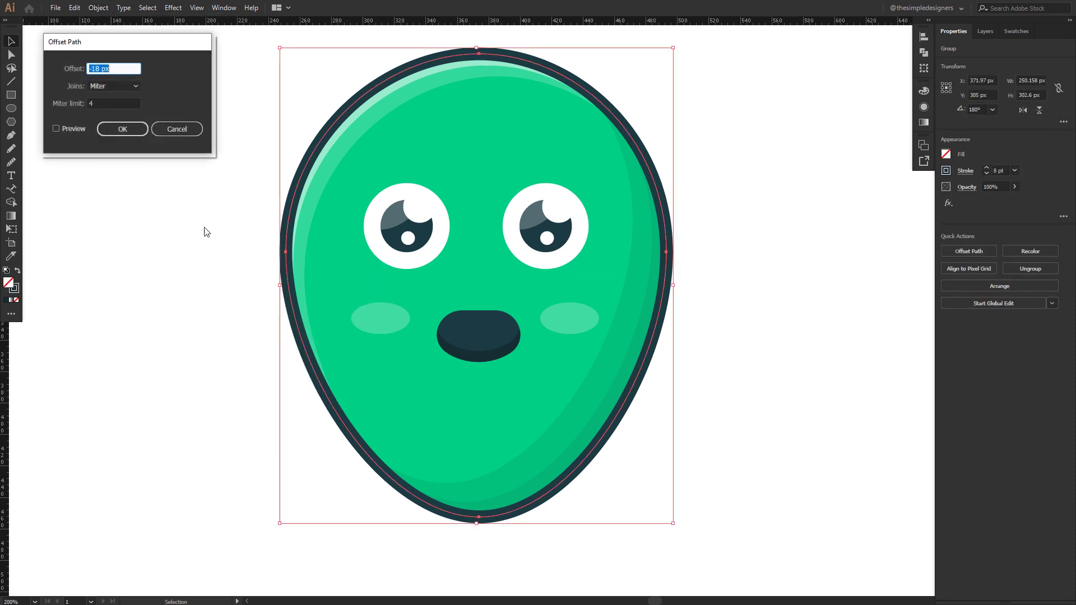
pyautogui.click(72, 128)
pyautogui.click(116, 130)
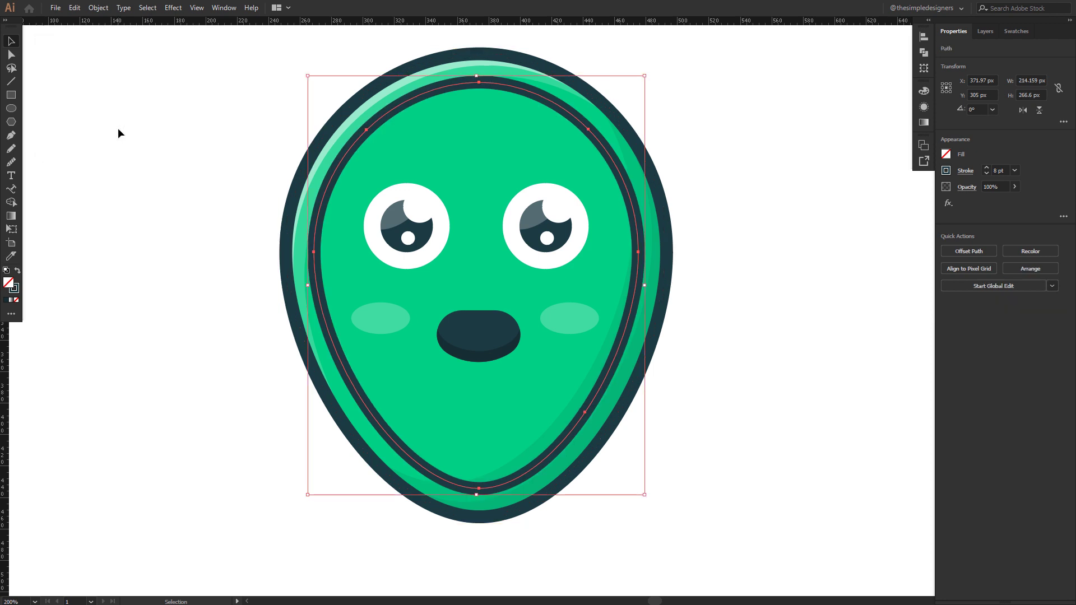
# Cut the inner outline with the Scissors tool at its upper-left and leftmost anchor points
pyautogui.press('c')
pyautogui.click(367, 130)
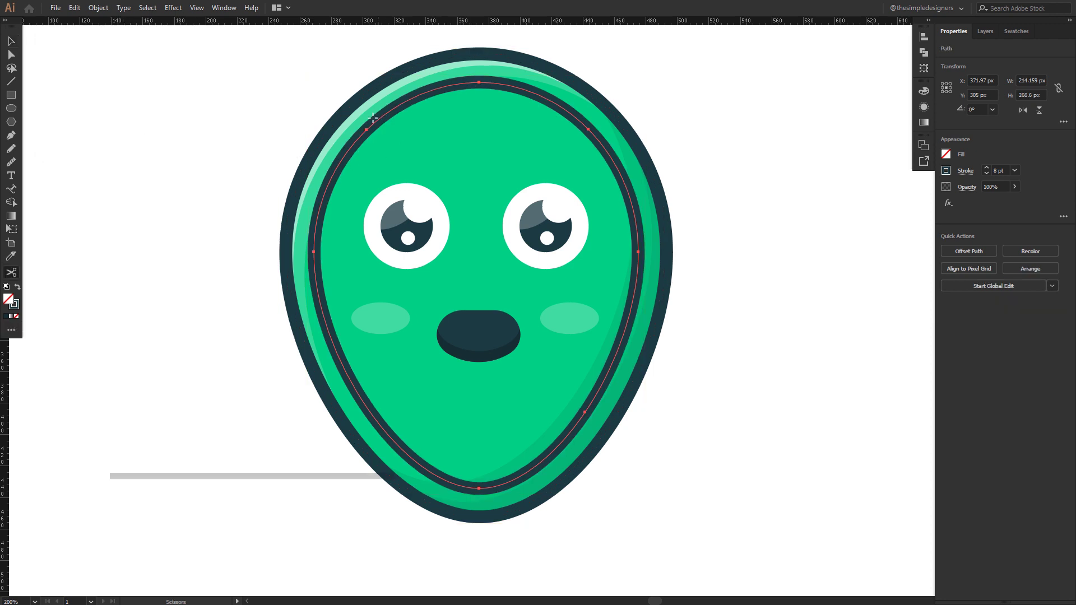
pyautogui.click(314, 251)
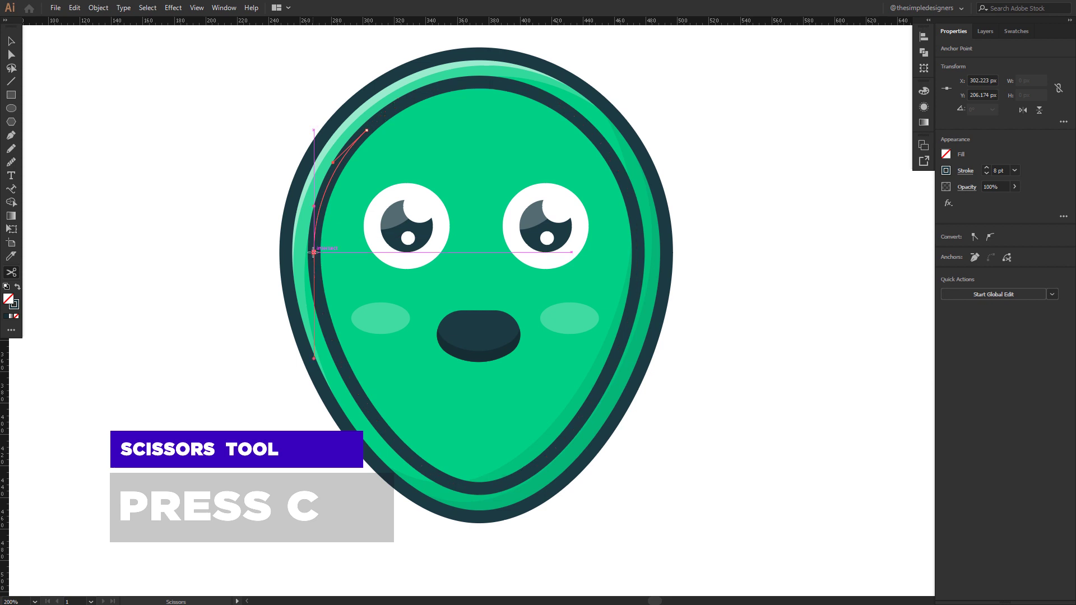
pyautogui.press('v')
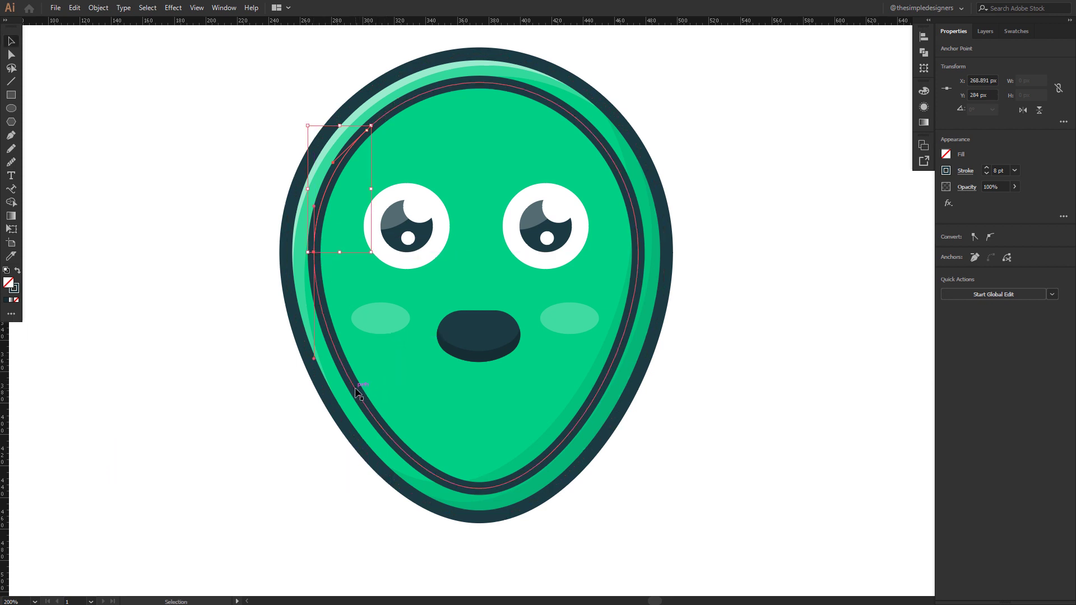
# Ungroup the two dark outlines and delete the long remainder of the inner one, keeping only its short upper-left arc
pyautogui.click(356, 387)
pyautogui.rightClick(355, 387)
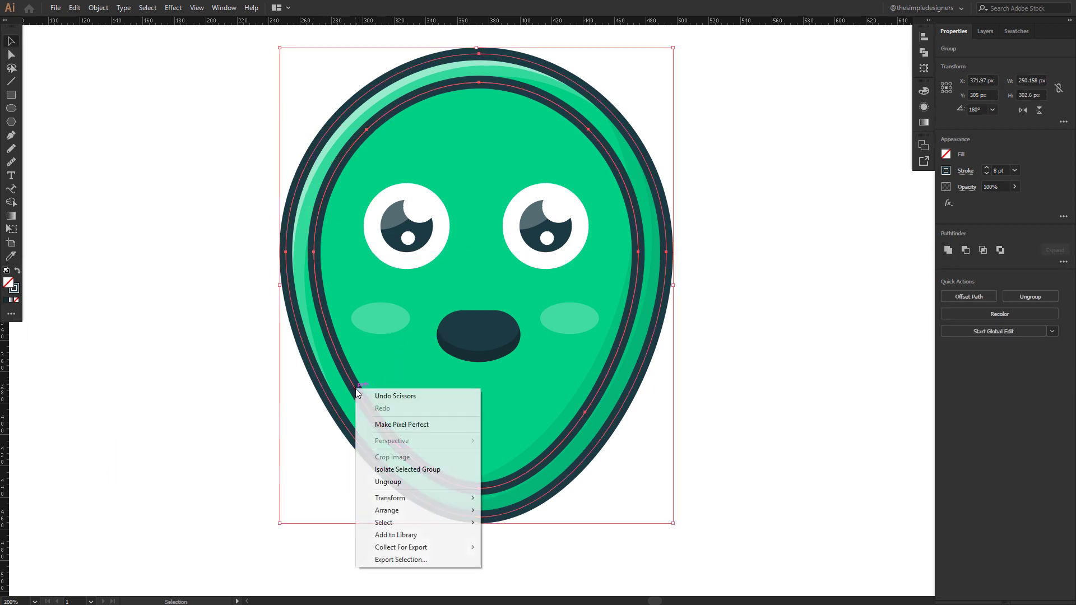
pyautogui.click(392, 483)
pyautogui.click(243, 435)
pyautogui.click(385, 434)
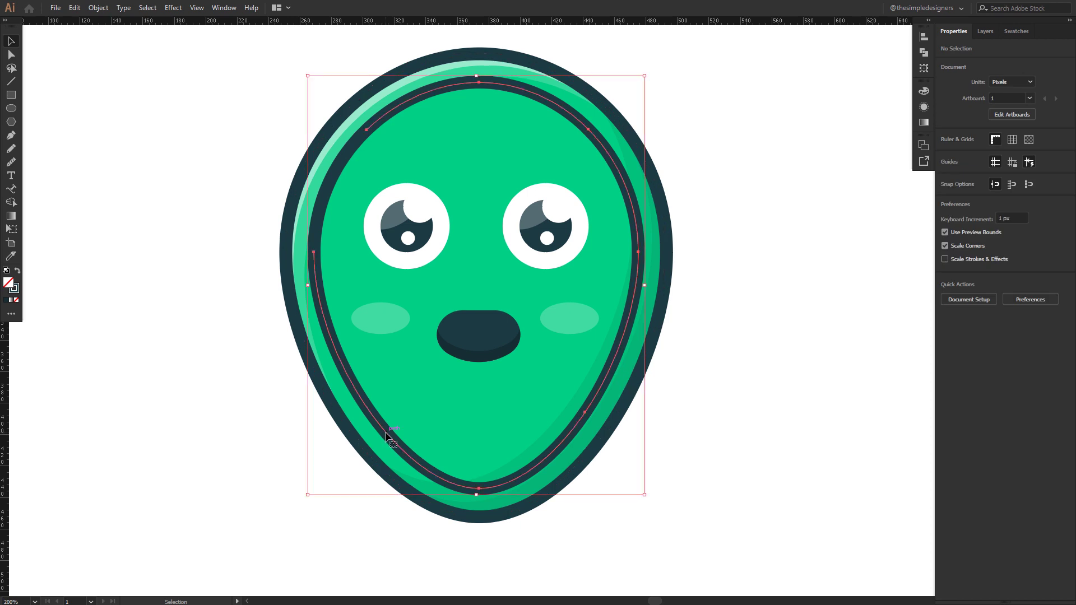
pyautogui.press('Delete')
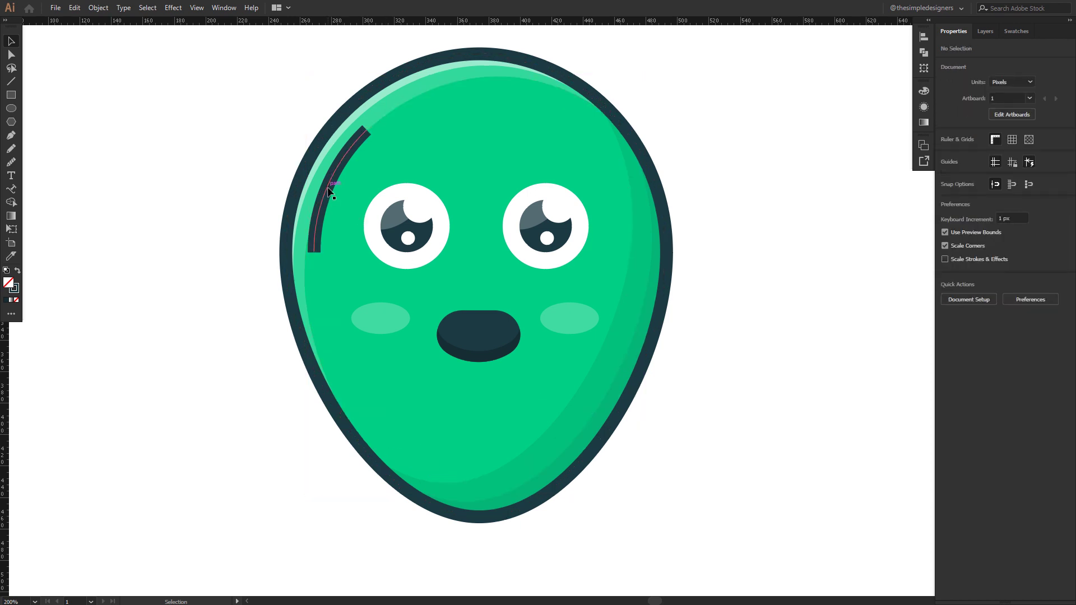
# Give the short upper-left arc's stroke round caps and round joins
pyautogui.click(966, 170)
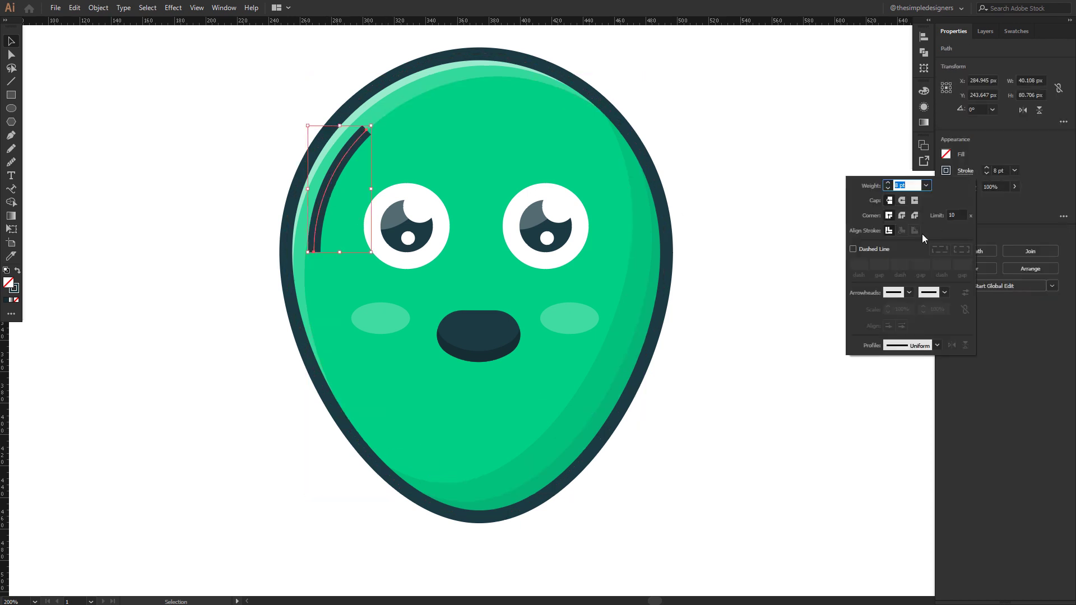
pyautogui.click(903, 200)
pyautogui.click(903, 215)
pyautogui.click(965, 171)
pyautogui.click(965, 171)
# Make the upper-left arc's stroke white and set its opacity to 50%
pyautogui.click(944, 173)
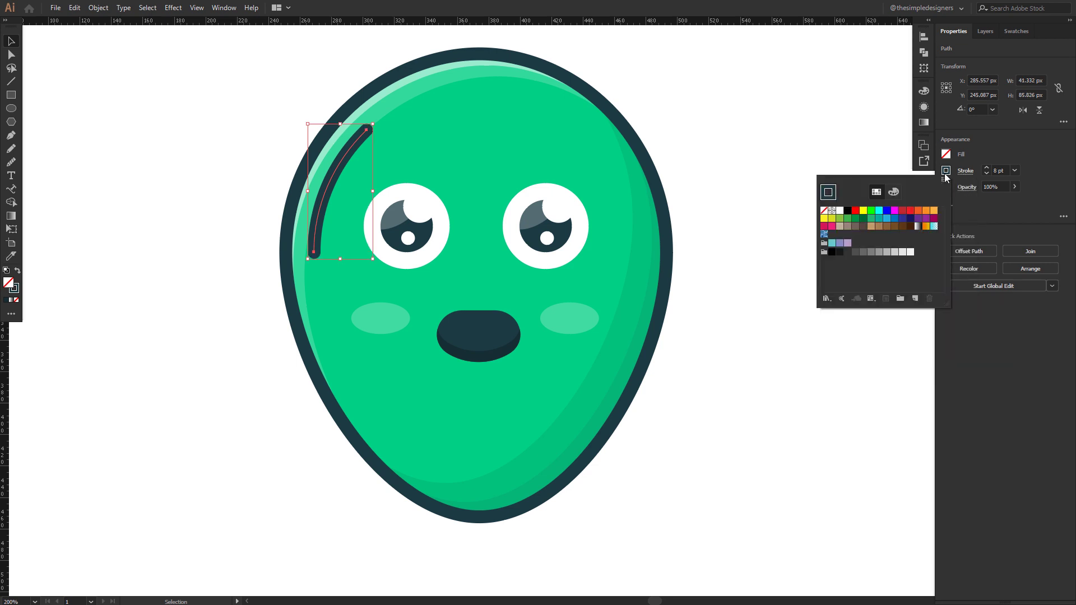
pyautogui.click(839, 210)
pyautogui.moveTo(997, 185); pyautogui.dragTo(942, 182)
pyautogui.press('Return')
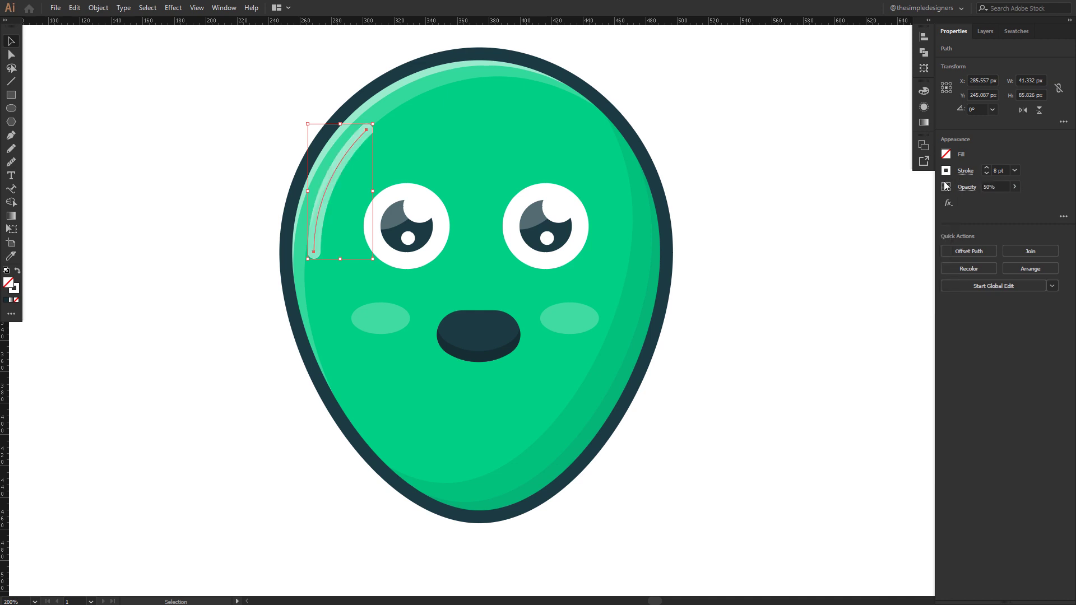
# Cut the white arc at two points with the Scissors tool and delete the middle piece, leaving a short and a long highlight
pyautogui.press('c')
pyautogui.click(351, 147)
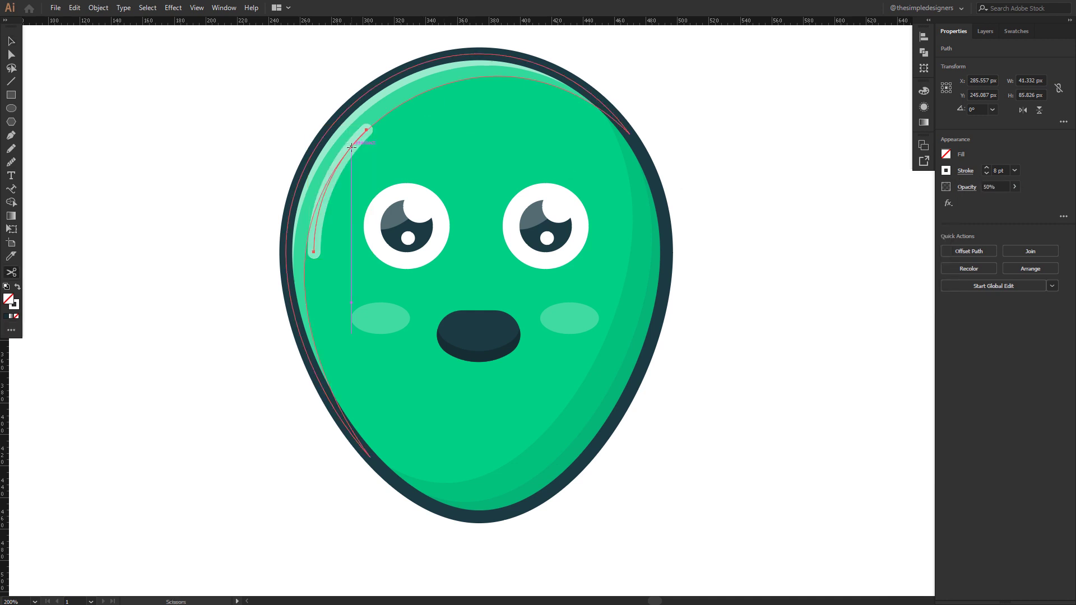
pyautogui.click(327, 188)
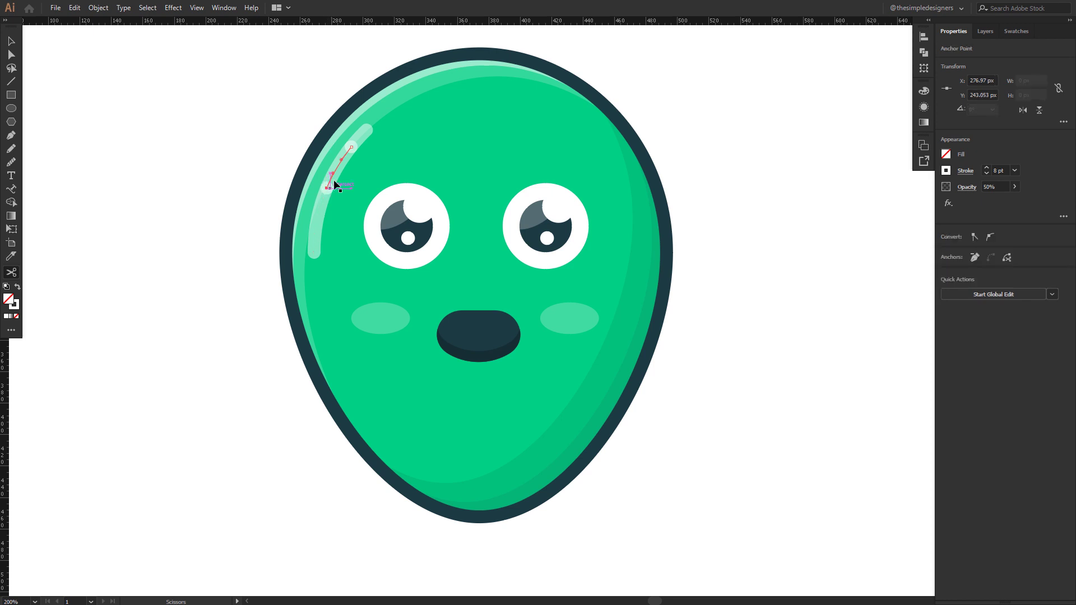
pyautogui.press('v')
pyautogui.press('Delete')
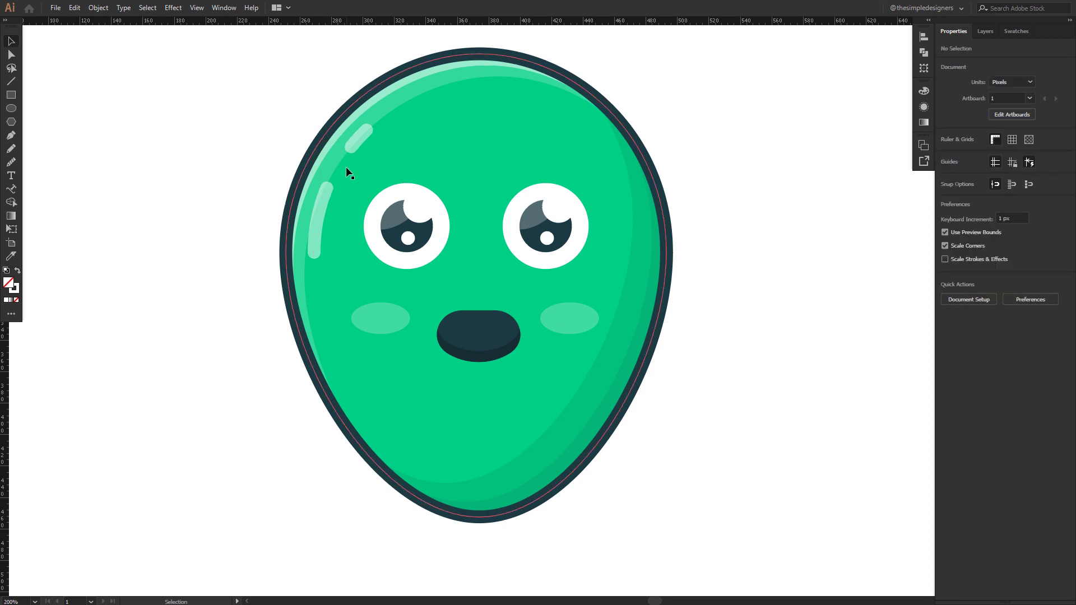
# Draw a slim ellipse about 38 by 106 px over the head's lower-left side, fill it white without stroke and tilt it about 26°
pyautogui.press('space')
pyautogui.moveTo(753, 180); pyautogui.dragTo(745, 175)
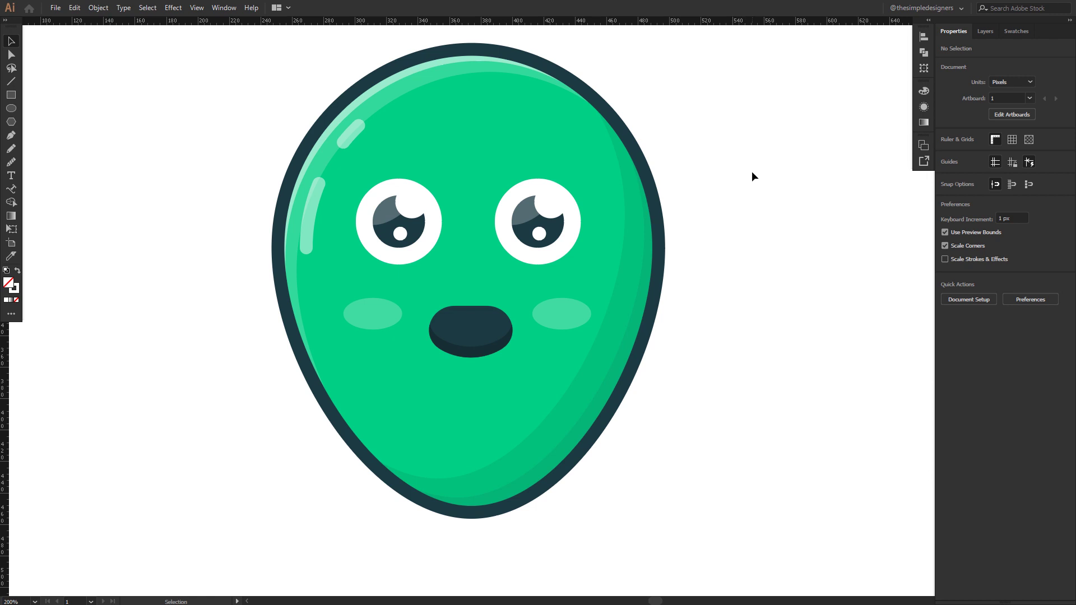
pyautogui.click(11, 108)
pyautogui.moveTo(322, 292)
pyautogui.mouseDown()
pyautogui.moveTo(371, 386)
pyautogui.moveTo(367, 445)
pyautogui.mouseUp()
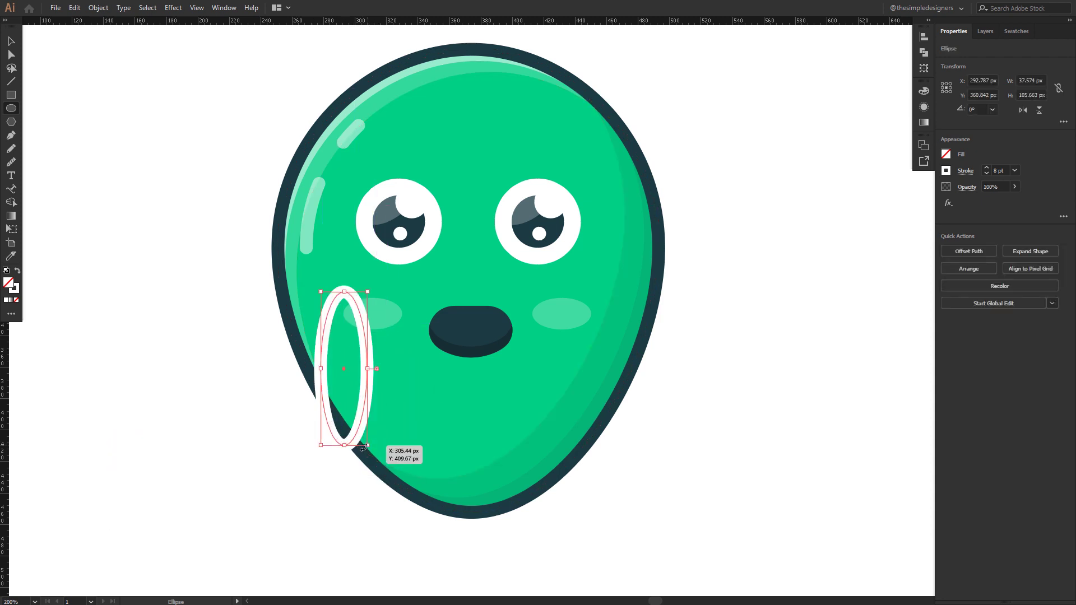
pyautogui.hotkey('shift', 'x')
pyautogui.moveTo(369, 448)
pyautogui.mouseDown()
pyautogui.moveTo(359, 448)
pyautogui.moveTo(419, 426)
pyautogui.moveTo(410, 441)
pyautogui.mouseUp()
pyautogui.moveTo(347, 386); pyautogui.dragTo(351, 390)
pyautogui.hotkey('ctrl', 'z')
pyautogui.press('v')
pyautogui.moveTo(346, 377); pyautogui.dragTo(367, 389)
# Bend the white ellipse along the head's curve with a horizontal Arc warp of negative bend and expand its appearance
pyautogui.click(173, 8)
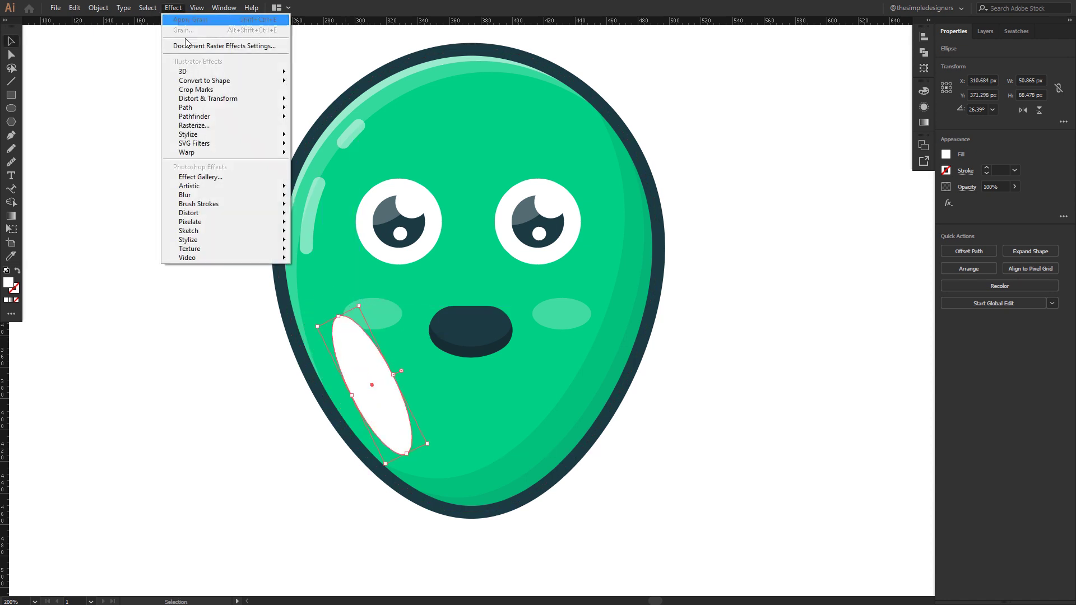
pyautogui.moveTo(266, 153)
pyautogui.click(313, 153)
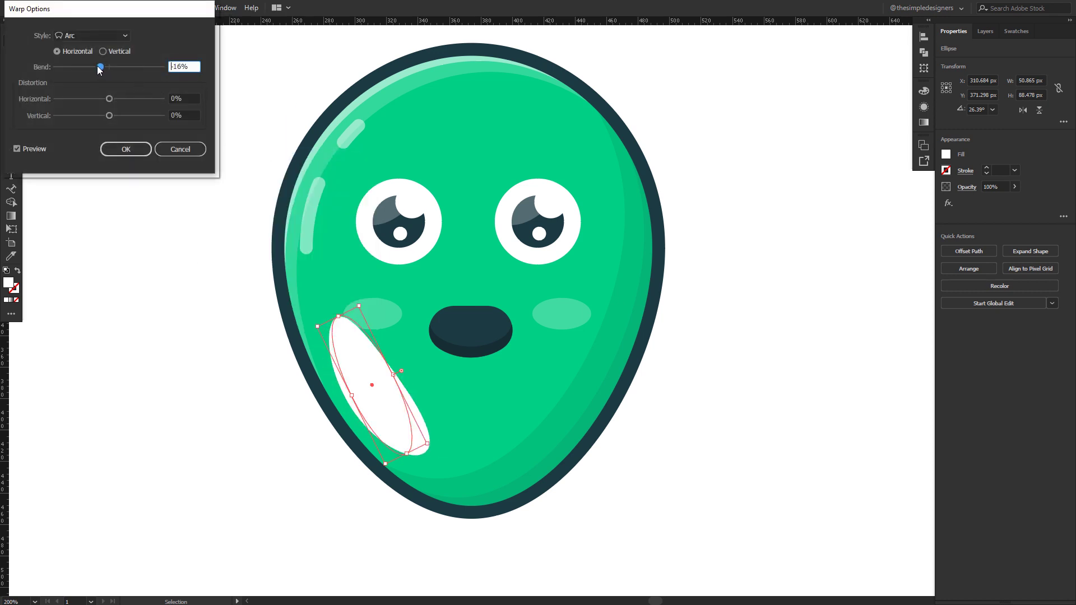
pyautogui.moveTo(99, 68); pyautogui.dragTo(98, 68)
pyautogui.click(126, 149)
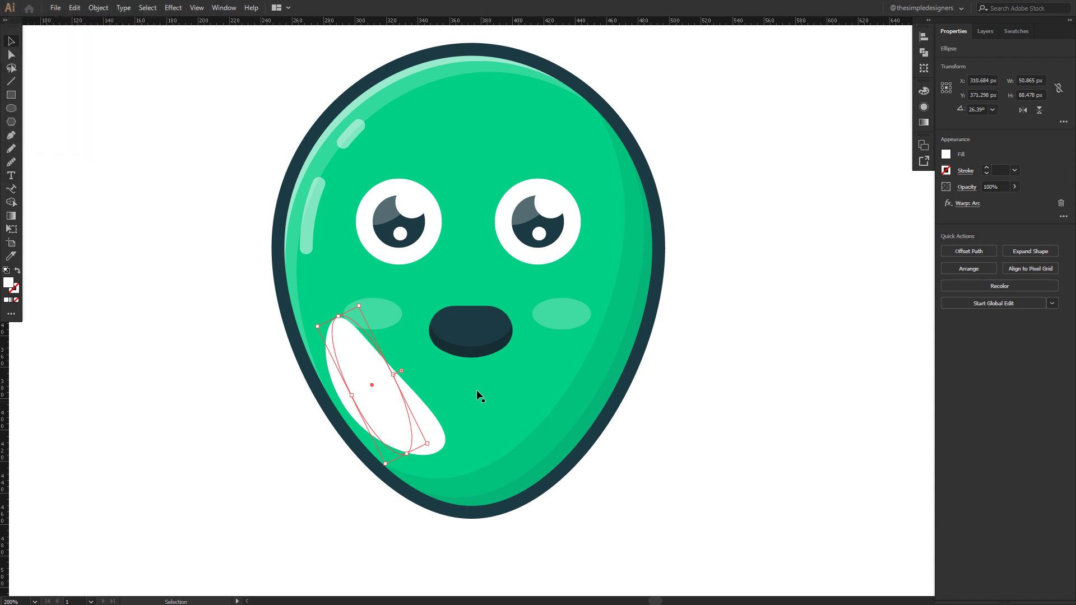
pyautogui.click(98, 8)
pyautogui.click(143, 139)
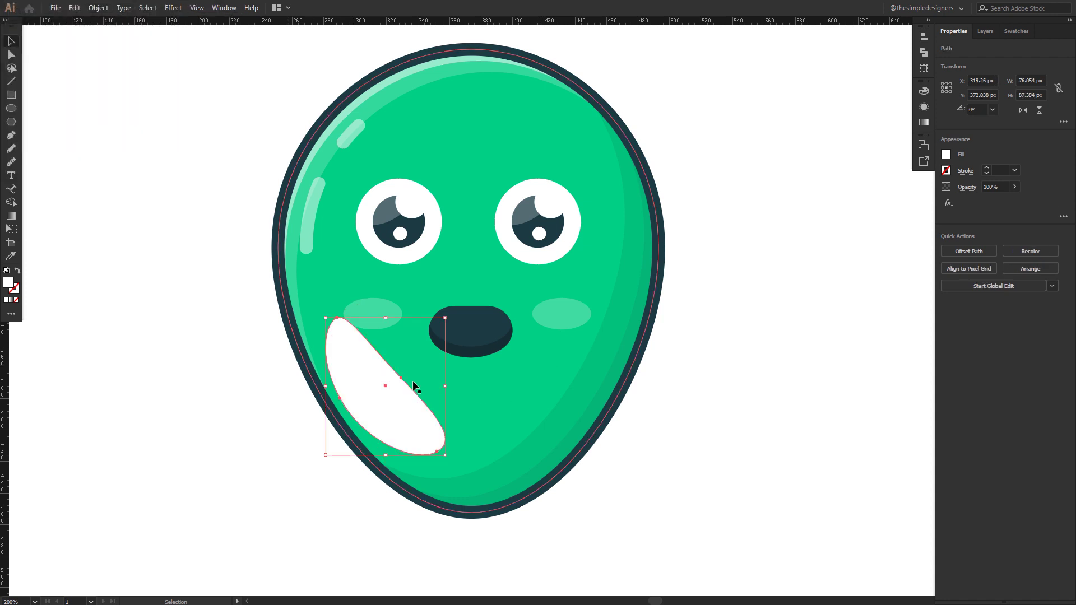
# Rotate and reposition the warped highlight inside the lower-left edge, and copy the cheek's white 25% opacity style onto it
pyautogui.moveTo(449, 315); pyautogui.dragTo(454, 328)
pyautogui.moveTo(385, 385)
pyautogui.mouseDown()
pyautogui.moveTo(388, 404)
pyautogui.moveTo(395, 395)
pyautogui.mouseUp()
pyautogui.press('i')
pyautogui.click(383, 311)
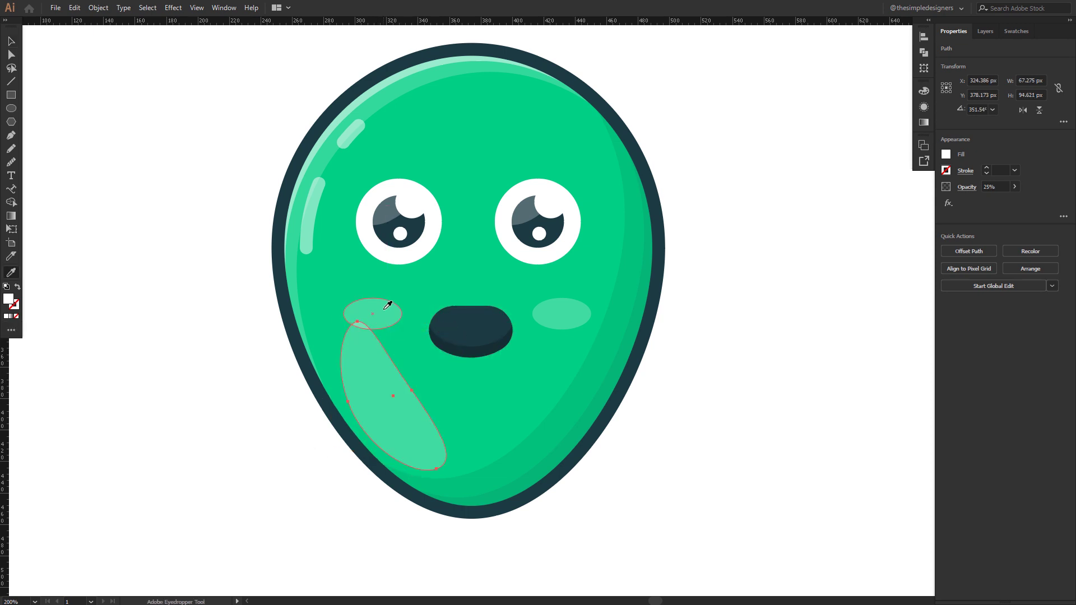
pyautogui.press('v')
pyautogui.click(723, 336)
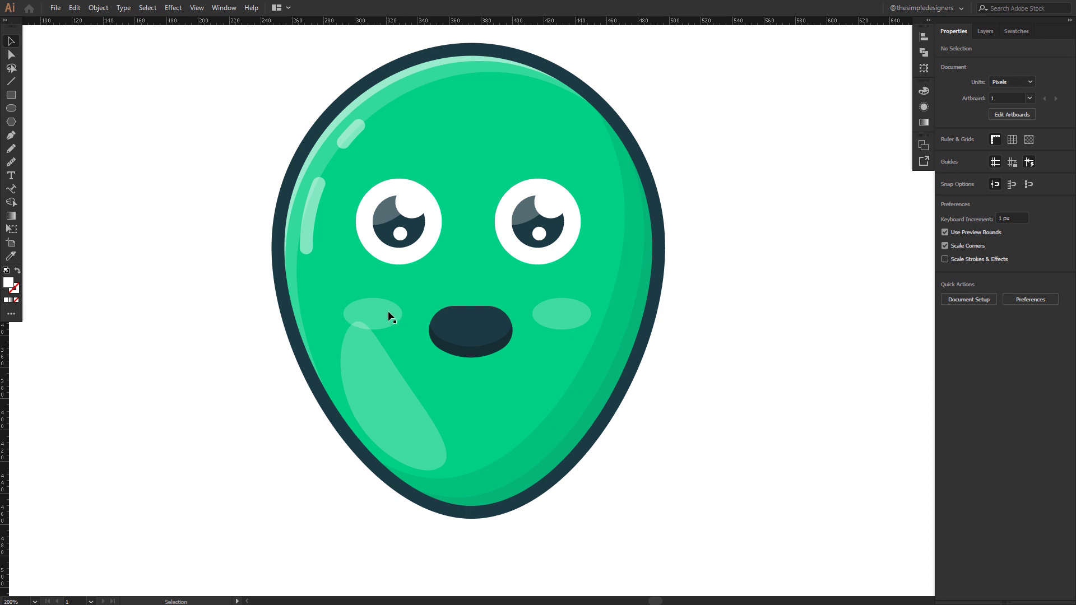
# Nudge the left cheek upward, away from the large lower highlight
pyautogui.press('Up')
pyautogui.press('Up')
pyautogui.press('Up')
pyautogui.press('Up')
pyautogui.press('Up')
pyautogui.press('Up')
pyautogui.press('Up')
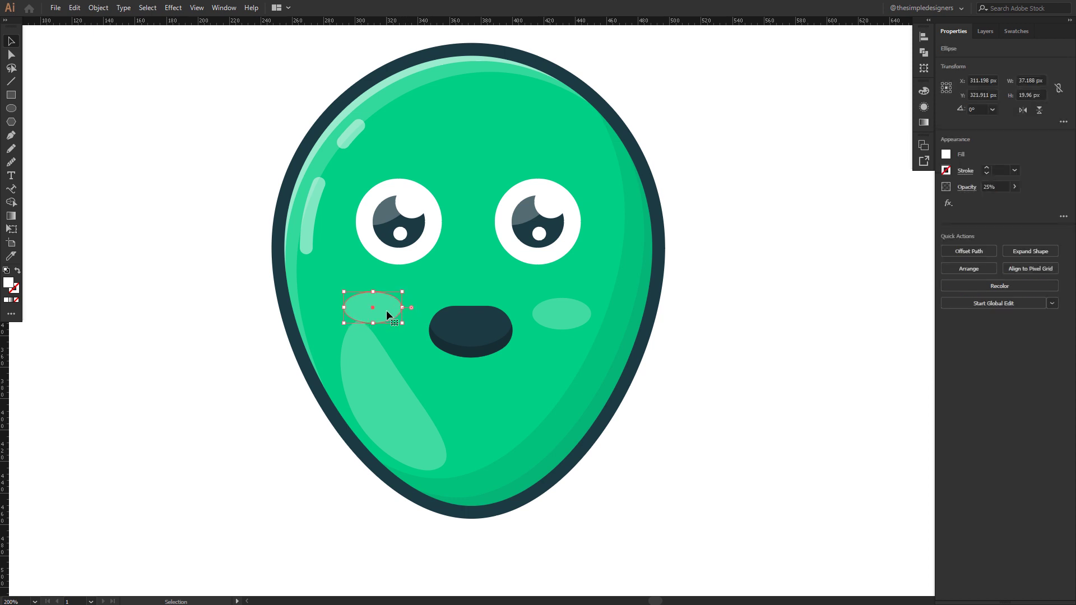
# Align the two cheeks by their vertical centers and shift both up to sit just below the eyes
pyautogui.keyDown('shift'); pyautogui.click(565, 310); pyautogui.keyUp('shift')
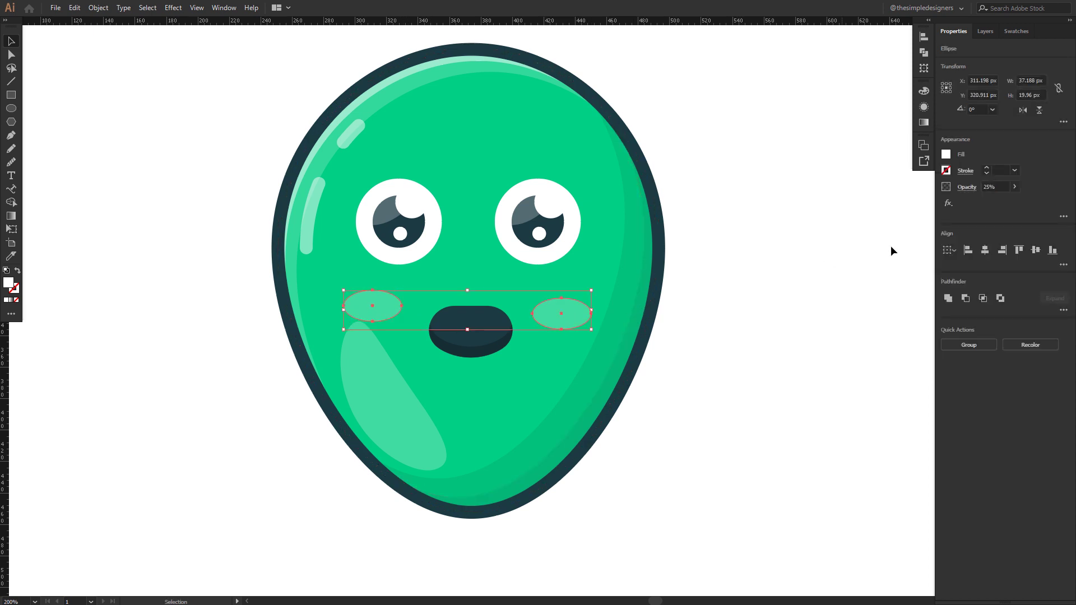
pyautogui.click(1035, 250)
pyautogui.press('Down')
pyautogui.press('Down')
pyautogui.press('Down')
pyautogui.click(807, 234)
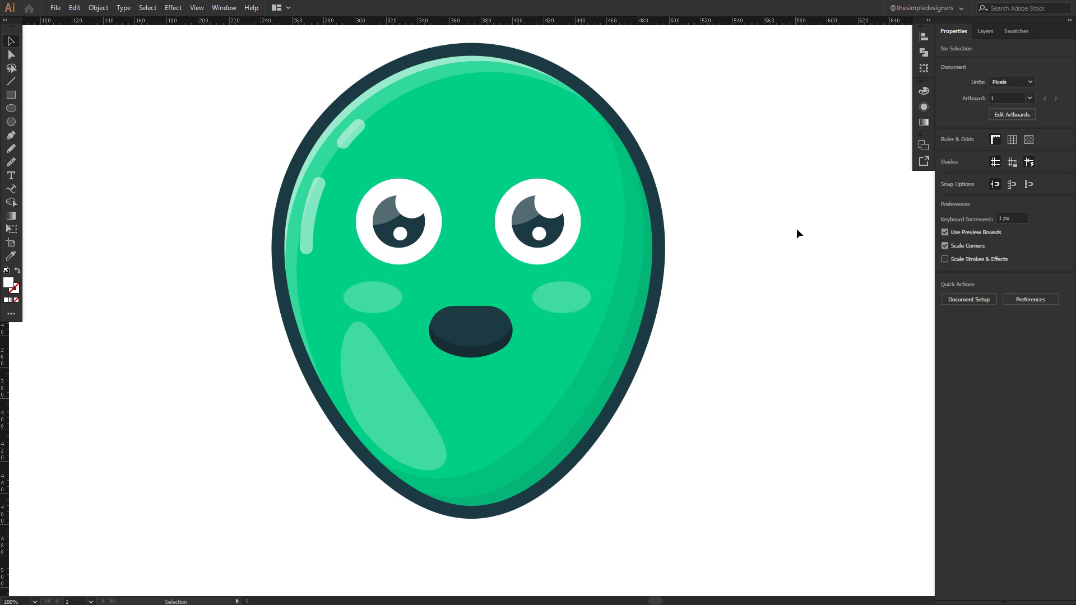
# Duplicate the large lower-left highlight and place a smaller, rotated copy near the top left of the head
pyautogui.click(372, 395)
pyautogui.moveTo(372, 395); pyautogui.dragTo(446, 128)
pyautogui.moveTo(522, 93); pyautogui.dragTo(455, 174)
pyautogui.moveTo(536, 152); pyautogui.dragTo(454, 99)
# Draw an 800 by 600 px rectangle covering the artboard and fill it with the green #00D084 swatch color
pyautogui.moveTo(730, 229); pyautogui.dragTo(619, 276)
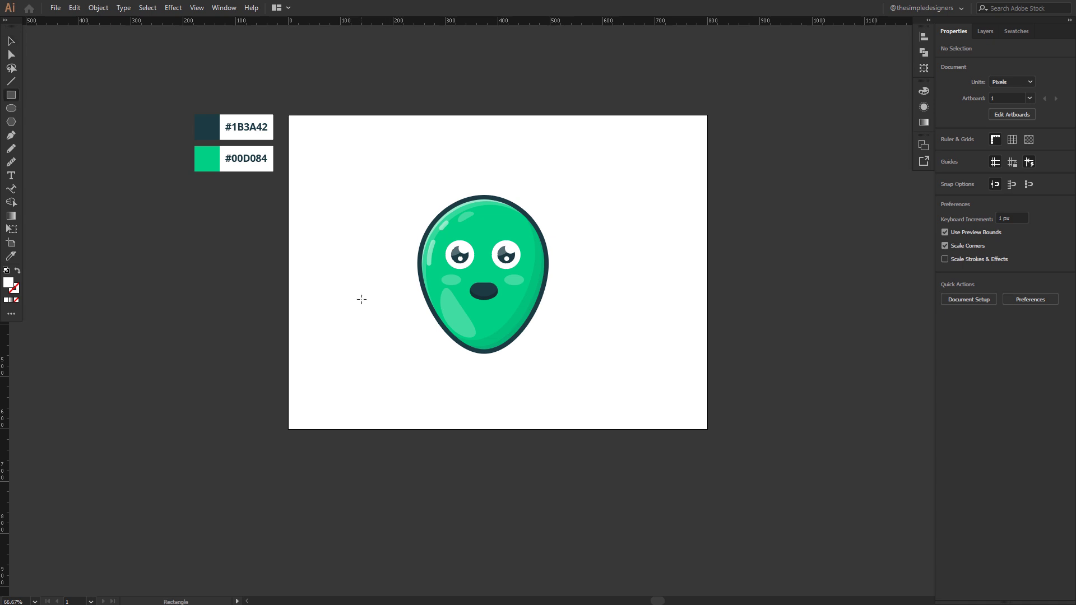
pyautogui.press('m')
pyautogui.moveTo(288, 115)
pyautogui.mouseDown()
pyautogui.moveTo(302, 144)
pyautogui.moveTo(706, 429)
pyautogui.mouseUp()
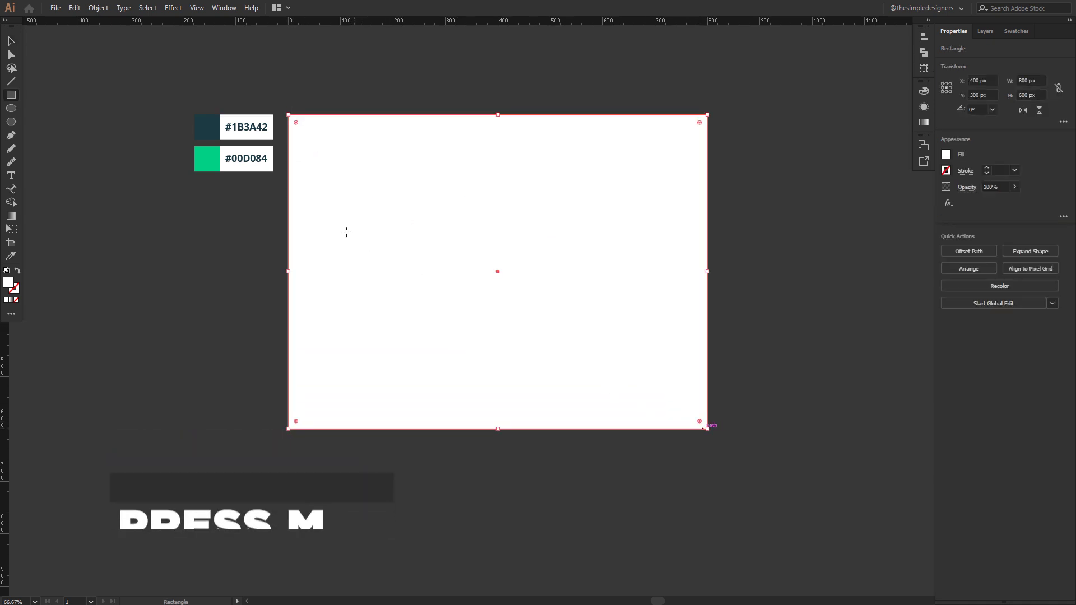
pyautogui.press('i')
pyautogui.click(213, 161)
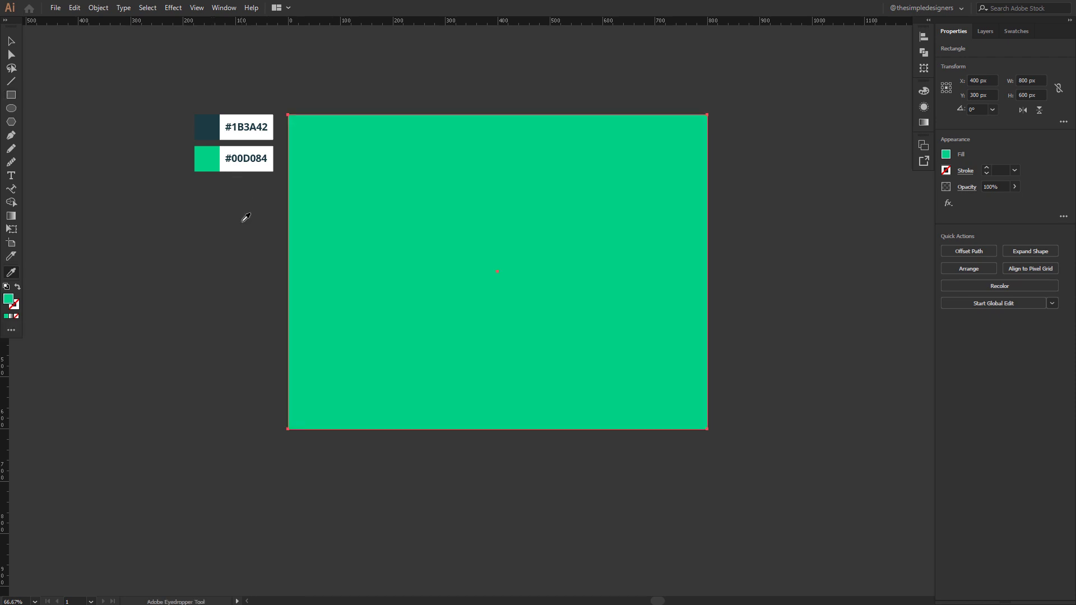
# Send the green background rectangle behind the character and lock it
pyautogui.hotkey('ctrl', 'shift', '[')
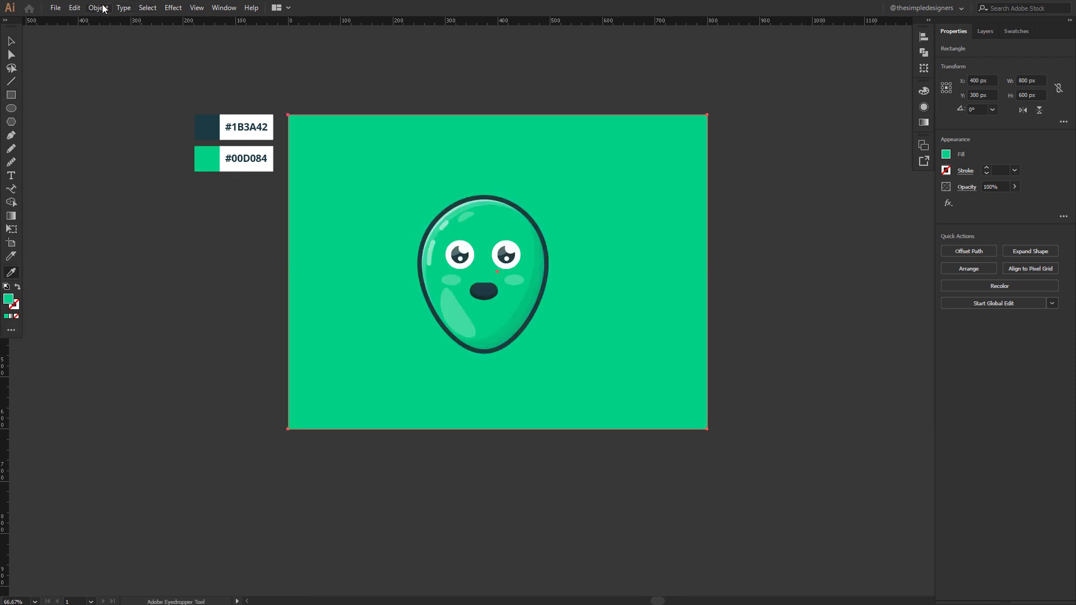
pyautogui.click(109, 8)
pyautogui.moveTo(201, 78)
pyautogui.click(259, 78)
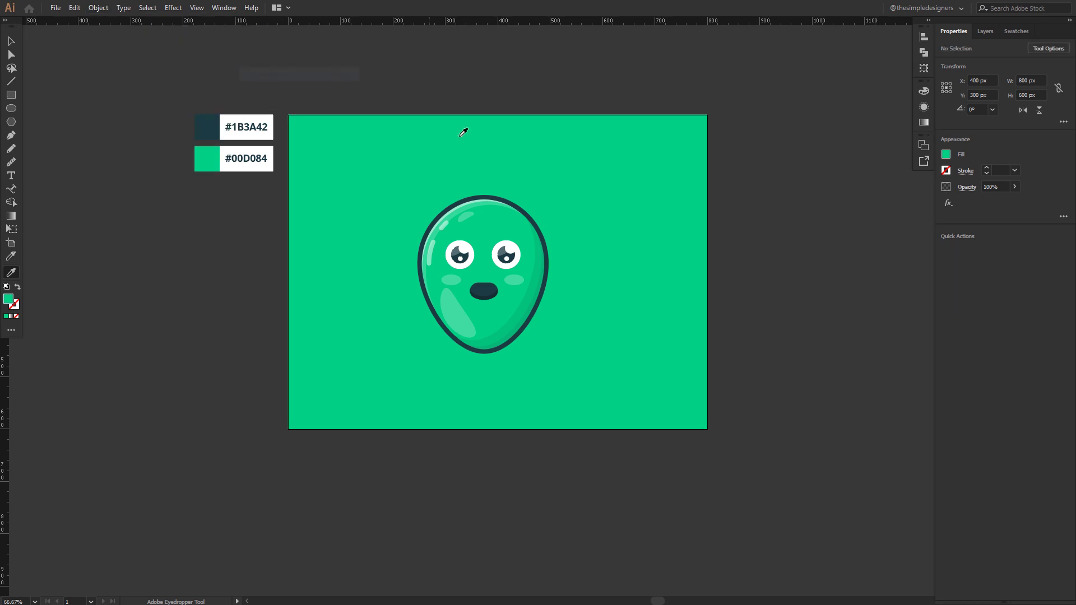
# Select all parts of the character and group them
pyautogui.press('v')
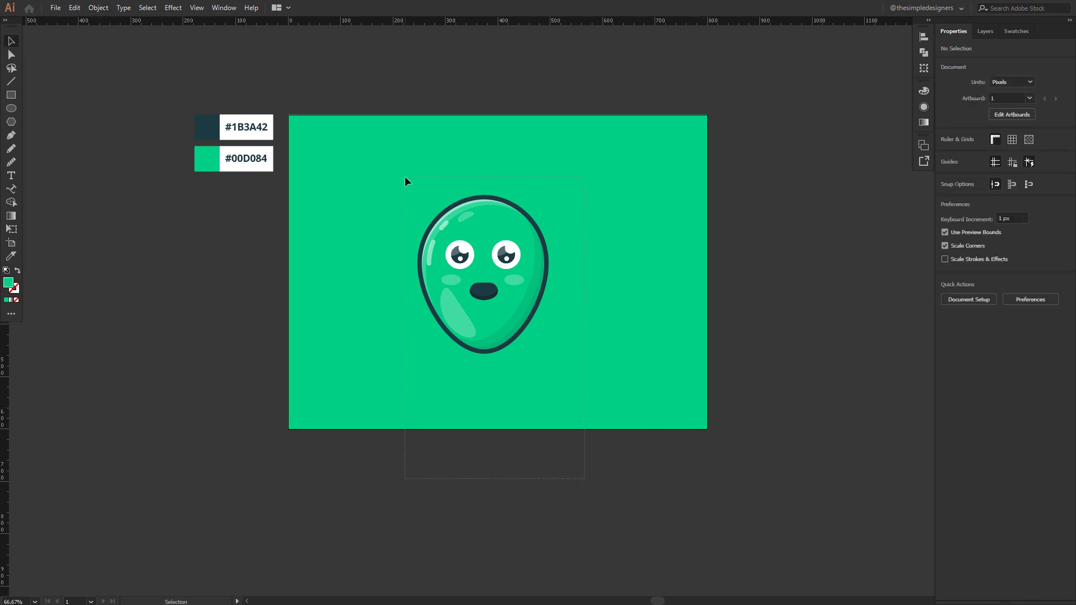
pyautogui.moveTo(405, 181); pyautogui.dragTo(405, 179)
pyautogui.rightClick(464, 241)
pyautogui.click(513, 321)
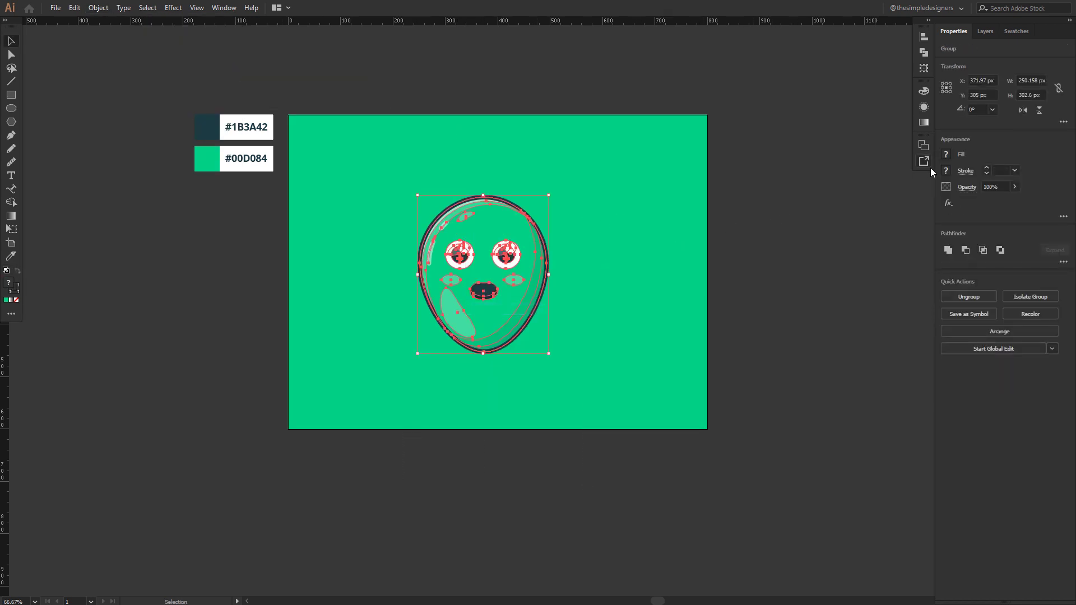
# Center the grouped character horizontally and vertically on the artboard
pyautogui.click(923, 37)
pyautogui.click(898, 128)
pyautogui.click(913, 139)
pyautogui.click(899, 128)
pyautogui.click(909, 162)
pyautogui.click(883, 64)
pyautogui.click(813, 65)
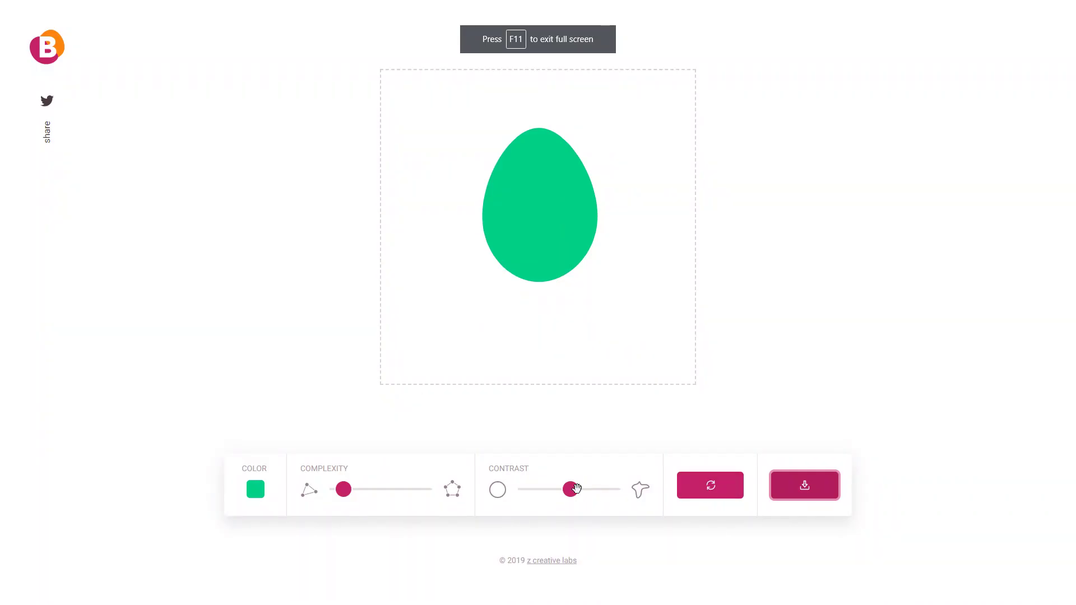
# Switch to the blob generator web page, raise the contrast and complexity, and generate several new shapes
pyautogui.moveTo(577, 489); pyautogui.dragTo(581, 490)
pyautogui.moveTo(344, 490); pyautogui.dragTo(380, 494)
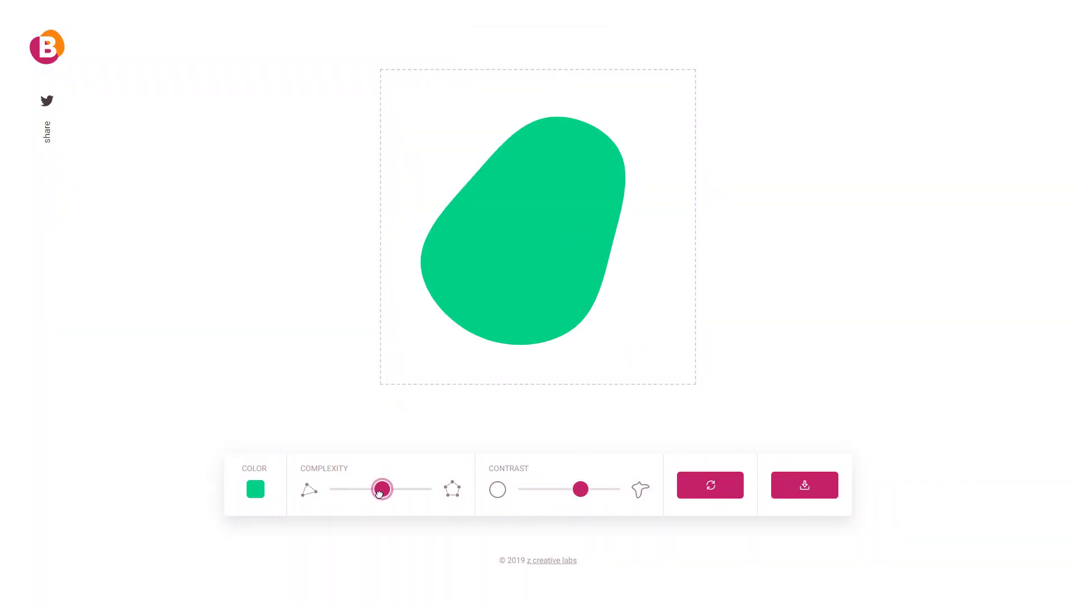
pyautogui.click(709, 485)
pyautogui.click(709, 487)
pyautogui.click(709, 489)
pyautogui.click(710, 488)
pyautogui.click(710, 486)
# Lower the blob's contrast, raise its complexity a little, and regenerate until a rounded, slightly irregular shape appears
pyautogui.moveTo(581, 490); pyautogui.dragTo(560, 491)
pyautogui.click(721, 486)
pyautogui.click(395, 491)
pyautogui.click(702, 482)
pyautogui.click(701, 482)
pyautogui.click(702, 483)
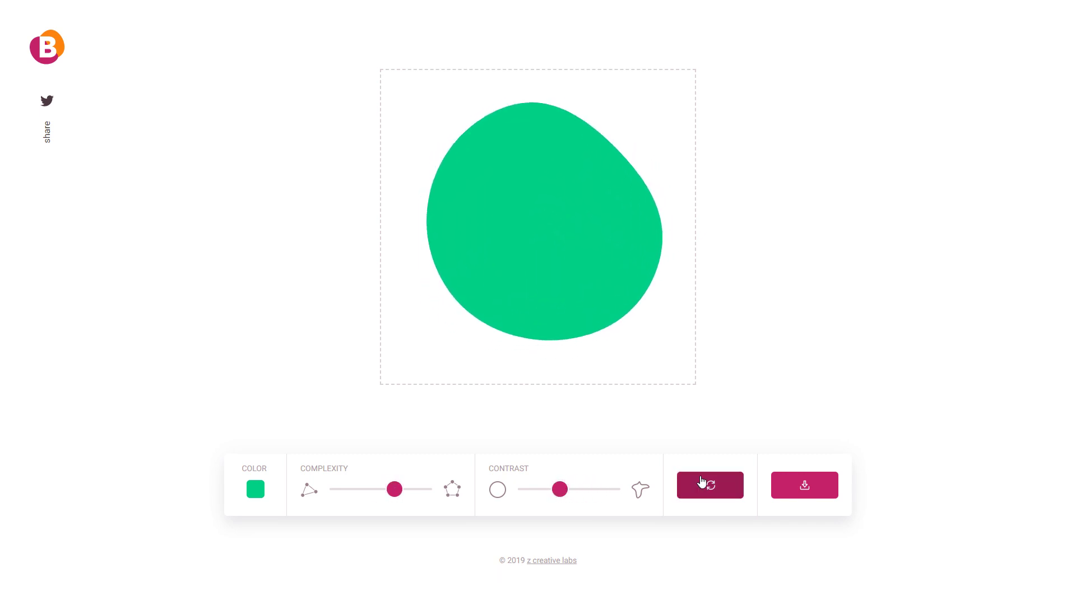
pyautogui.click(701, 482)
pyautogui.click(702, 482)
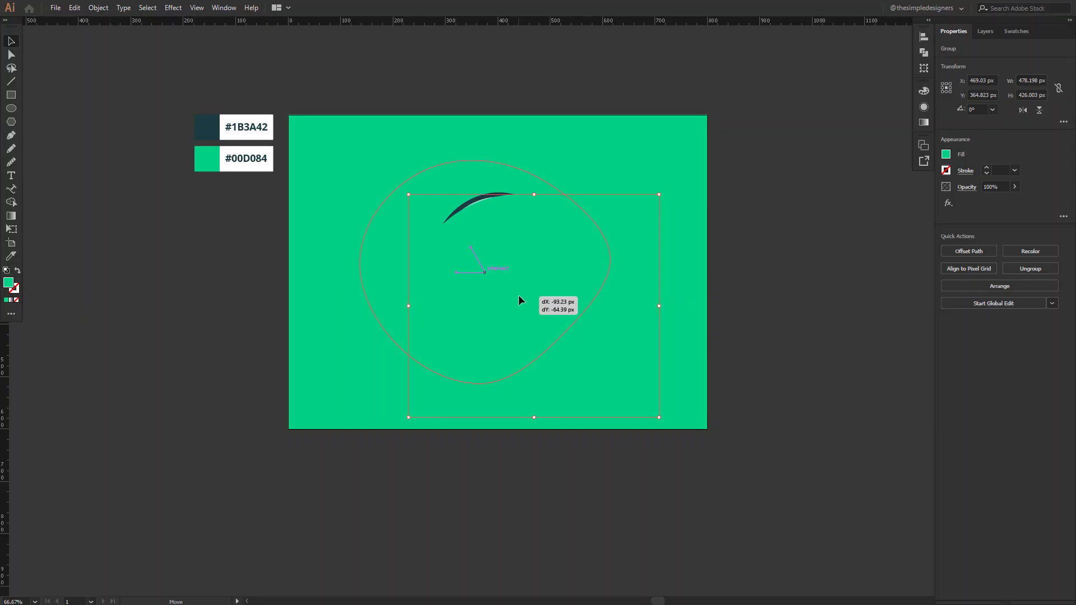
# Switch to Illustrator, position the imported blob around the artboard's middle, fill it white and set its opacity to 20%
pyautogui.moveTo(519, 297); pyautogui.dragTo(528, 289)
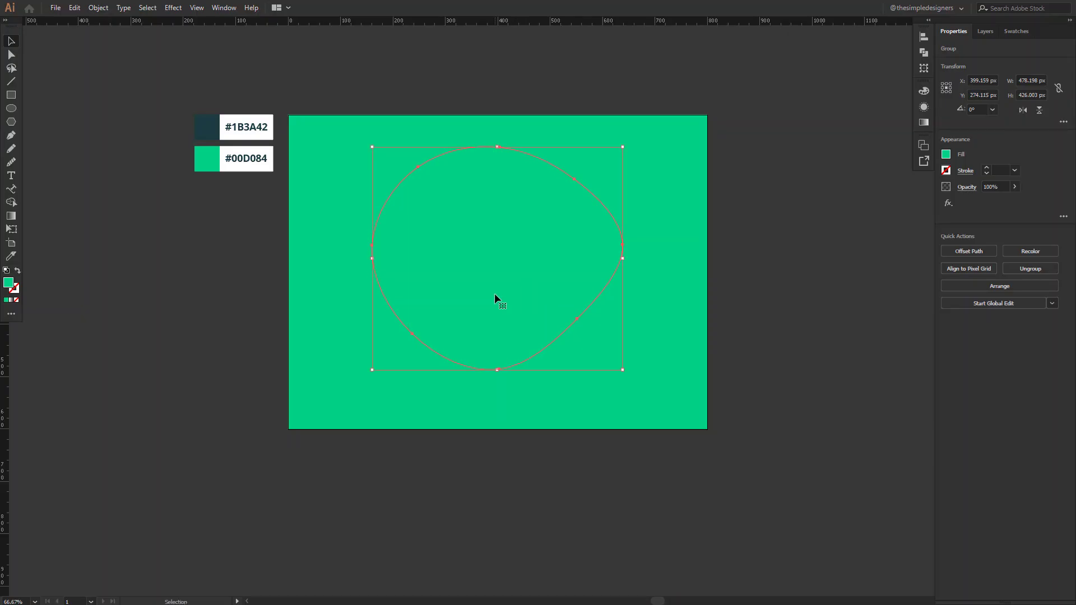
pyautogui.press('i')
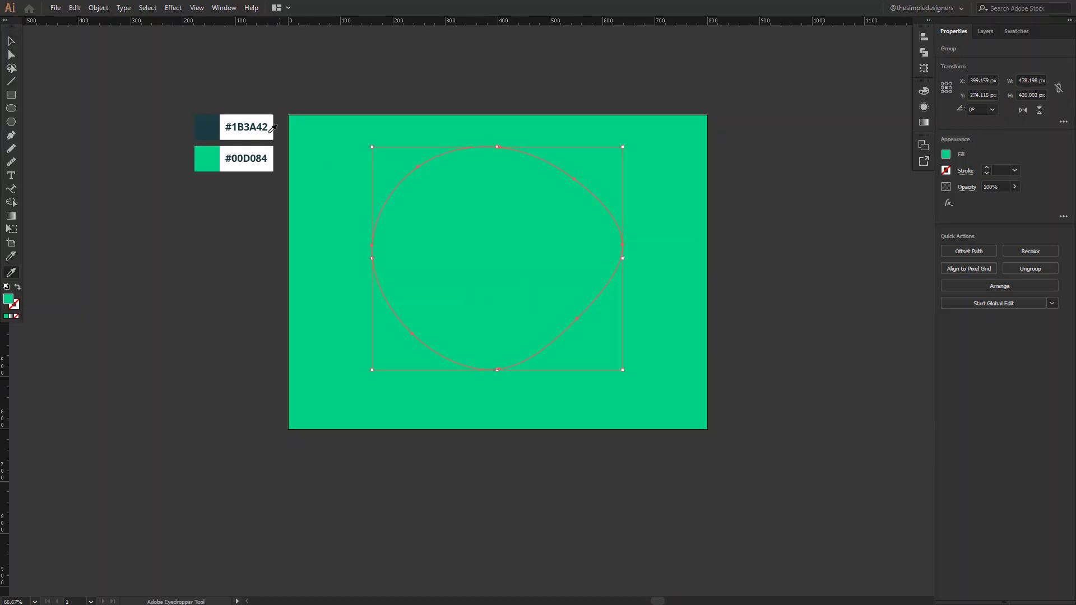
pyautogui.click(252, 118)
pyautogui.click(993, 187)
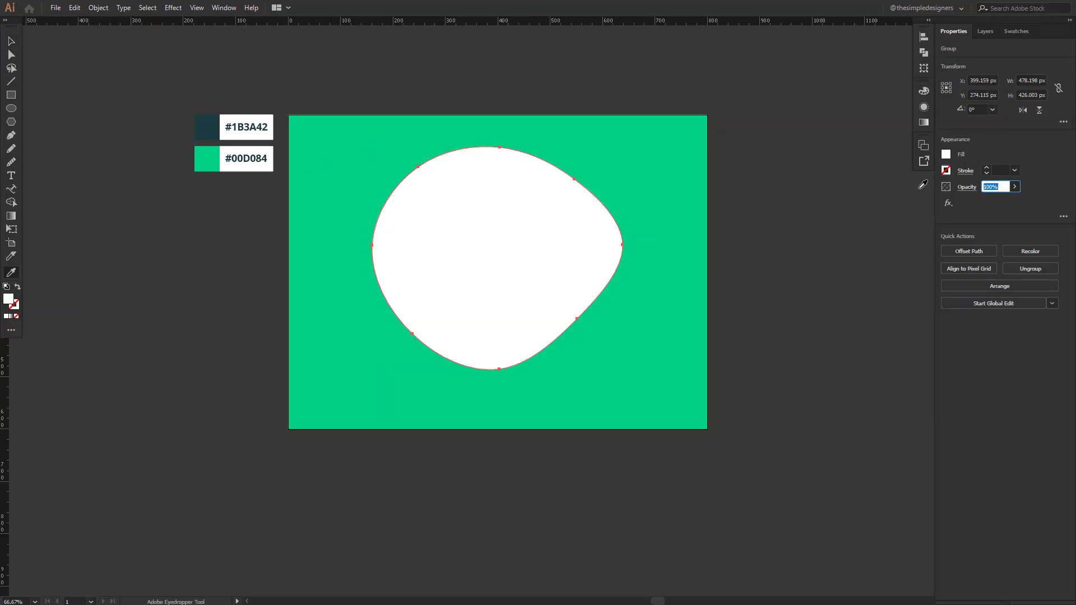
pyautogui.press('Return')
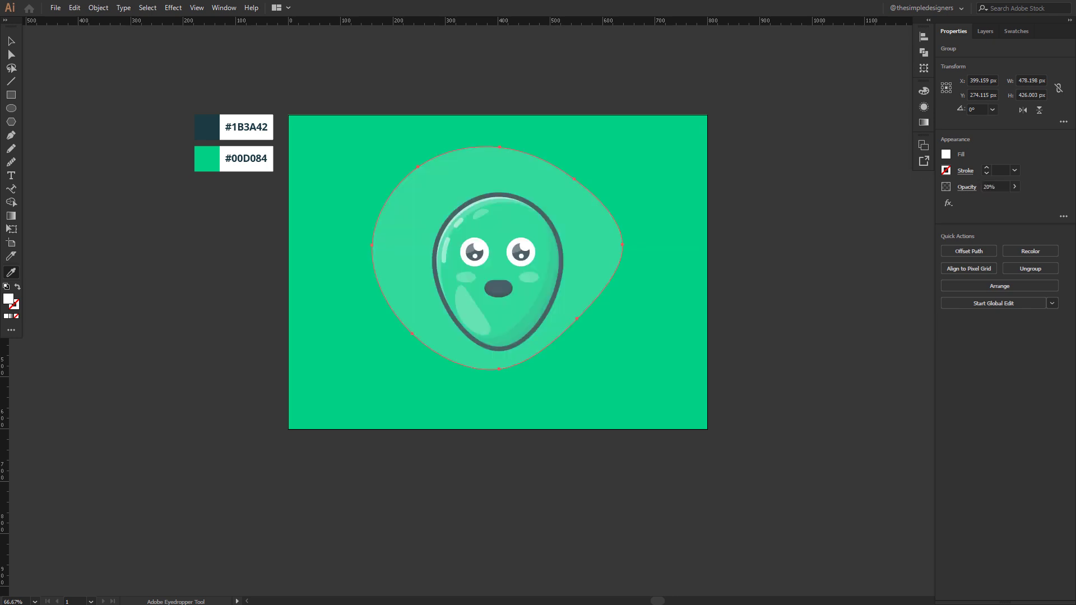
# Send the translucent blob behind the character and shift it slightly down and right around the character
pyautogui.hotkey('ctrl', 'shift', '[')
pyautogui.hotkey('ctrl', '[')
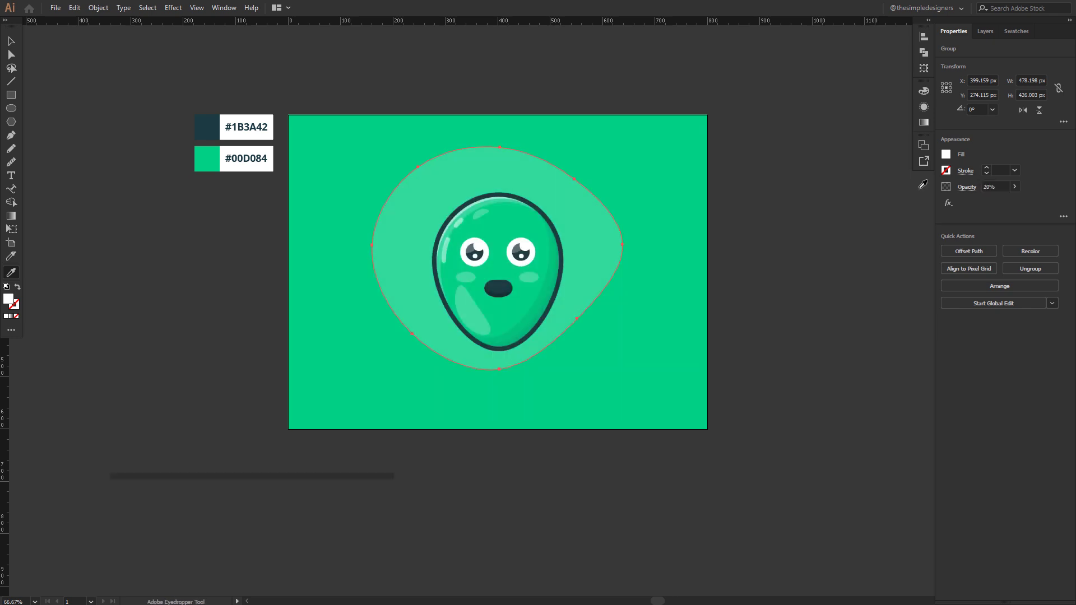
pyautogui.click(843, 260)
pyautogui.moveTo(605, 232); pyautogui.dragTo(614, 245)
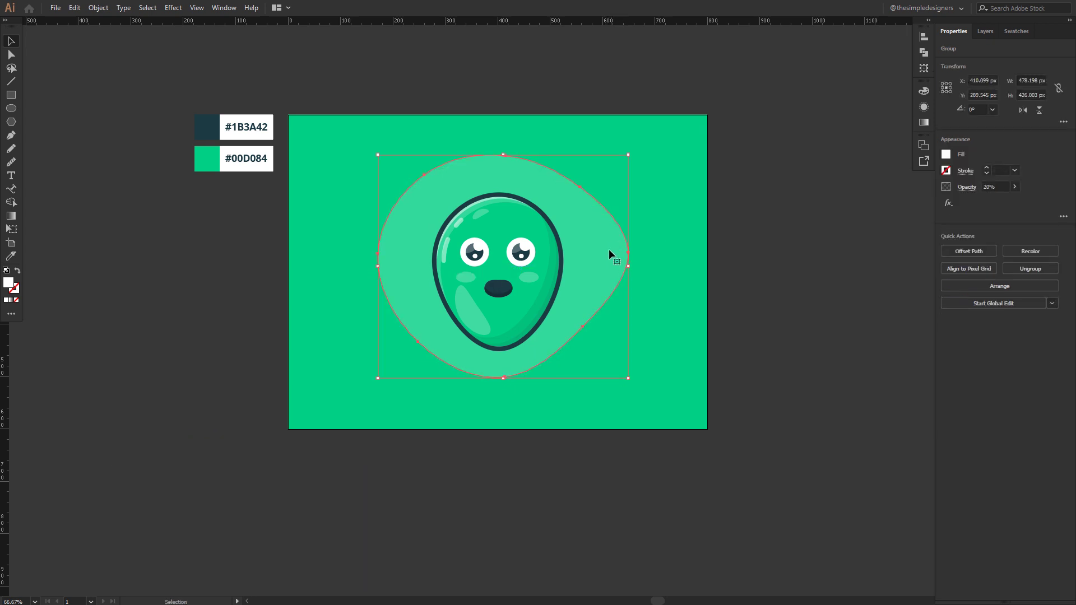
pyautogui.click(778, 215)
pyautogui.press('m')
pyautogui.moveTo(578, 143)
pyautogui.mouseDown()
pyautogui.moveTo(601, 159)
pyautogui.moveTo(610, 188)
pyautogui.mouseUp()
pyautogui.hotkey('ctrl', 'z')
# Place a larger and a smaller white circle by the blob's upper-right edge and set their opacity to 20%
pyautogui.press('l')
pyautogui.press('v')
pyautogui.click(589, 160)
pyautogui.keyDown('shift'); pyautogui.click(606, 183); pyautogui.keyUp('shift')
pyautogui.click(995, 187)
pyautogui.write('20')
pyautogui.press('Return')
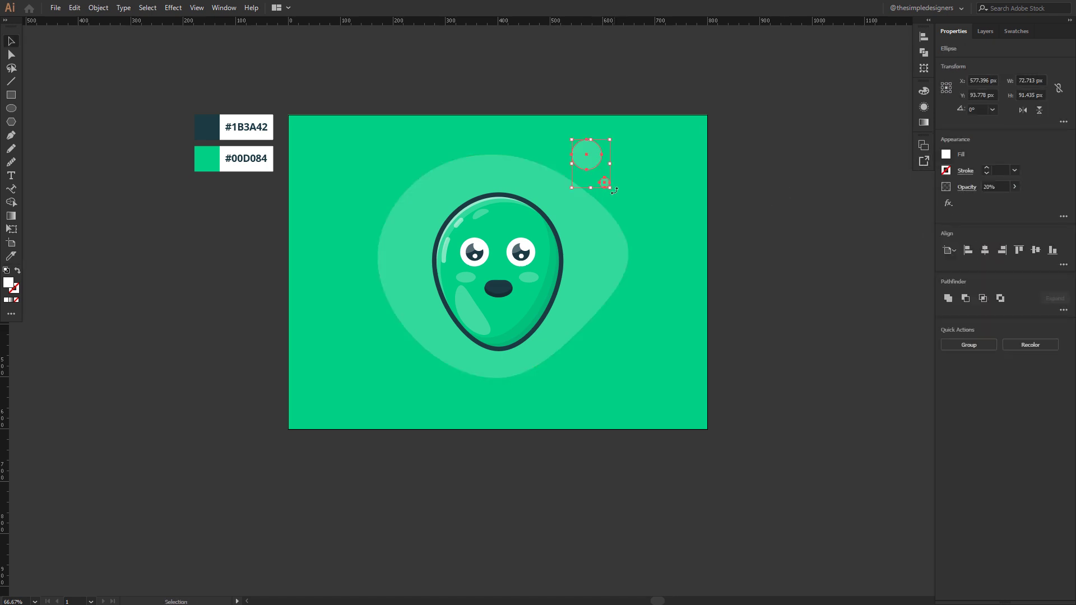
pyautogui.moveTo(593, 160); pyautogui.dragTo(599, 160)
# Place a scaled-down copy of the blob, about 101 by 66 px, near the artboard's lower-left area and smooth its outline
pyautogui.moveTo(606, 253); pyautogui.dragTo(435, 352)
pyautogui.moveTo(456, 252); pyautogui.dragTo(366, 348)
pyautogui.moveTo(355, 374); pyautogui.dragTo(389, 376)
pyautogui.press('n')
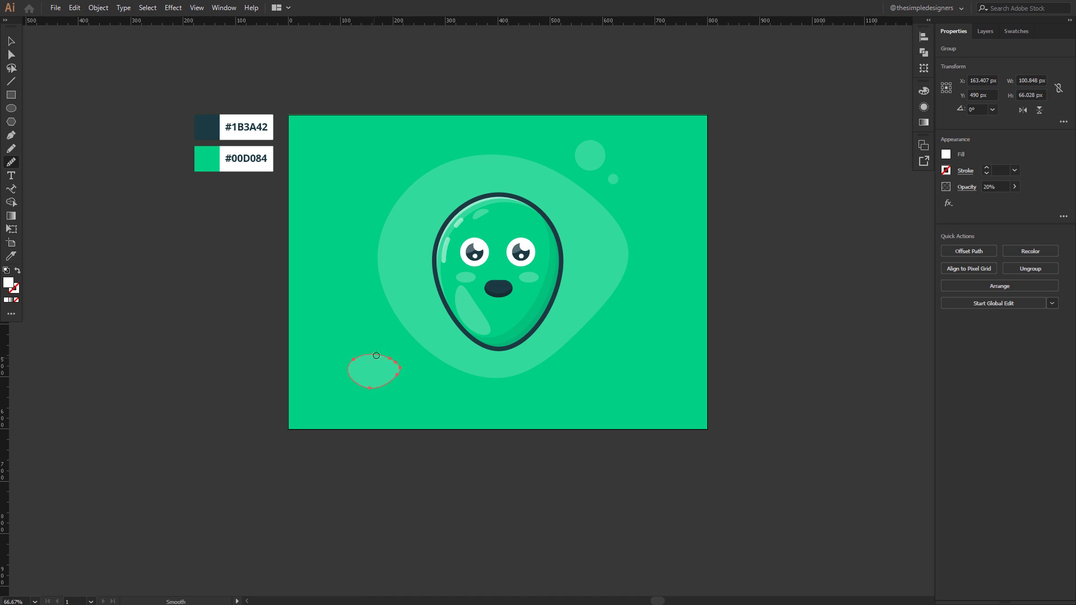
pyautogui.press('v')
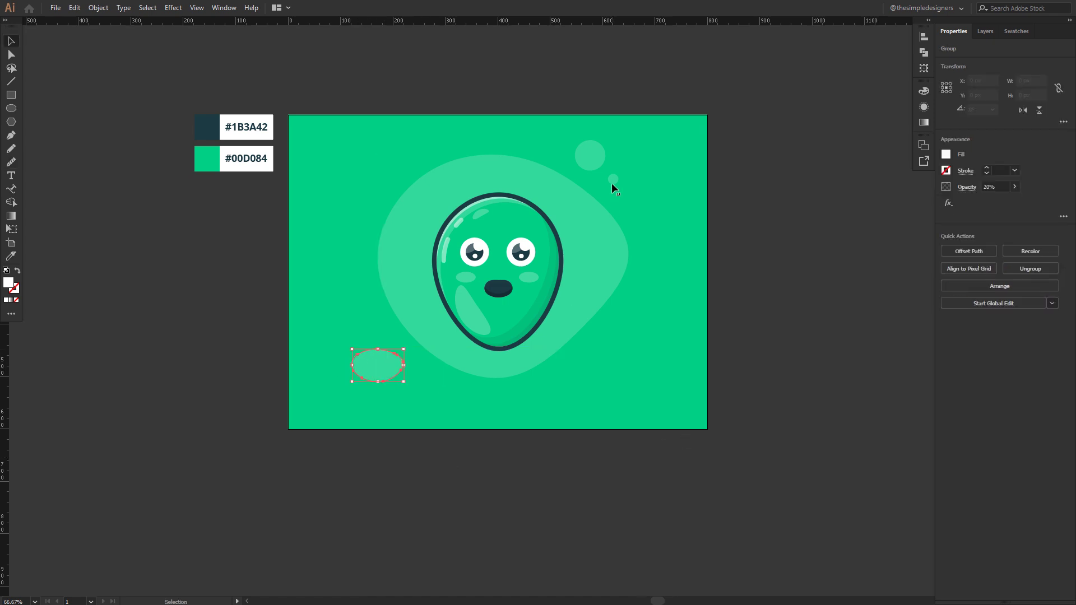
# Draw a flat ellipse about 184 by 52 px horizontally centered below the character and squash the large background blob slightly
pyautogui.click(119, 181)
pyautogui.press('l')
pyautogui.moveTo(452, 365)
pyautogui.mouseDown()
pyautogui.moveTo(548, 393)
pyautogui.moveTo(519, 391)
pyautogui.mouseUp()
pyautogui.click(924, 36)
pyautogui.click(819, 62)
pyautogui.press('v')
pyautogui.click(539, 357)
pyautogui.click(497, 389)
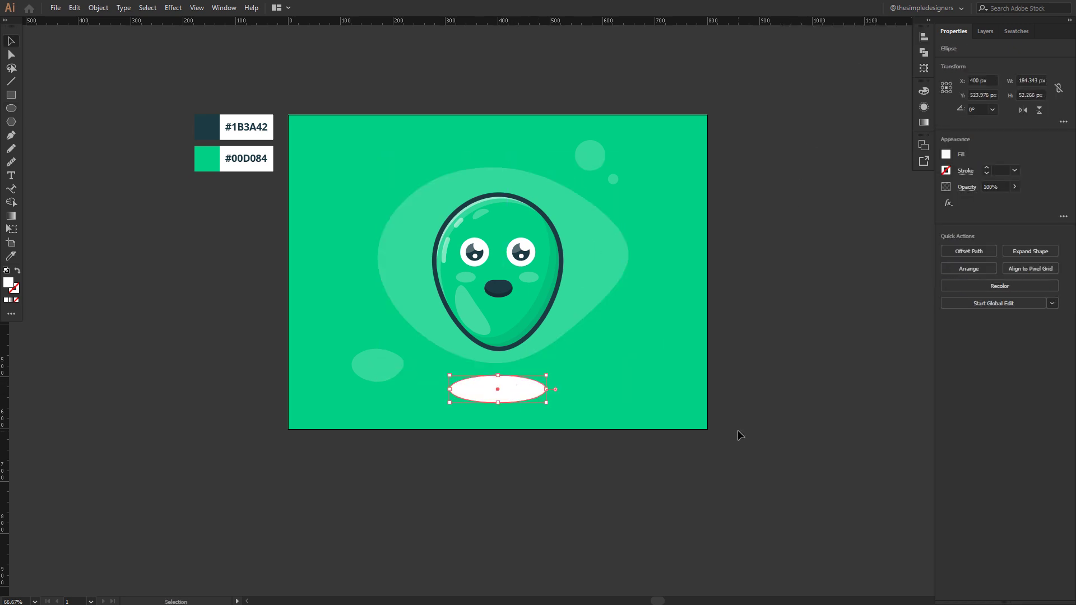
# Nudge the ellipse below the character up 4 px, fill it with #1B3A42 and set its opacity to 10%
pyautogui.press('Up')
pyautogui.press('Up')
pyautogui.press('Up')
pyautogui.press('Up')
pyautogui.press('i')
pyautogui.click(207, 127)
pyautogui.click(995, 187)
pyautogui.write('10')
pyautogui.press('Return')
pyautogui.press('v')
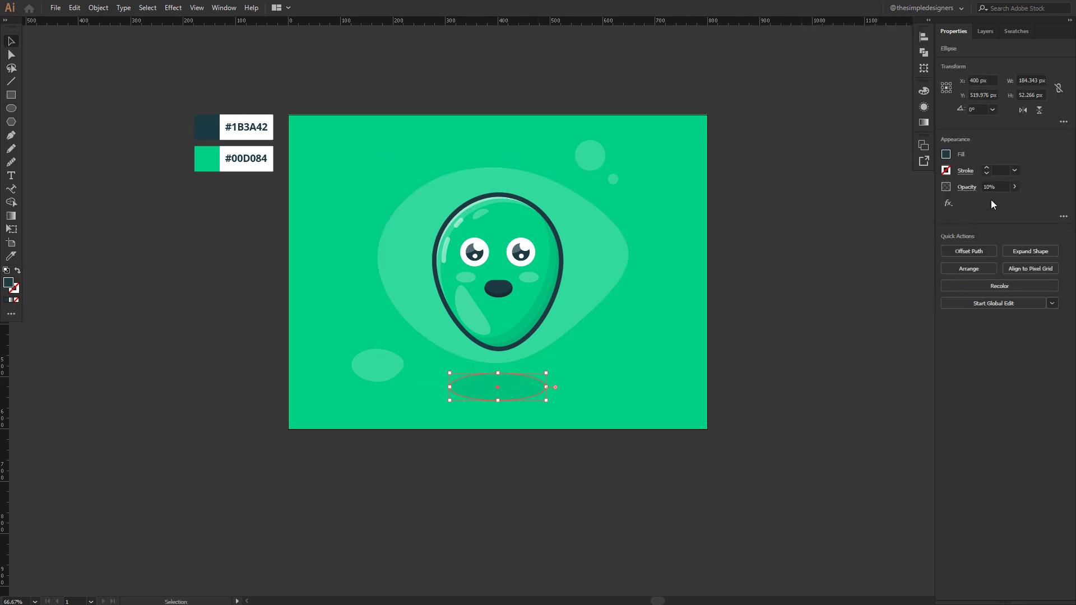
pyautogui.click(828, 248)
pyautogui.doubleClick(498, 291)
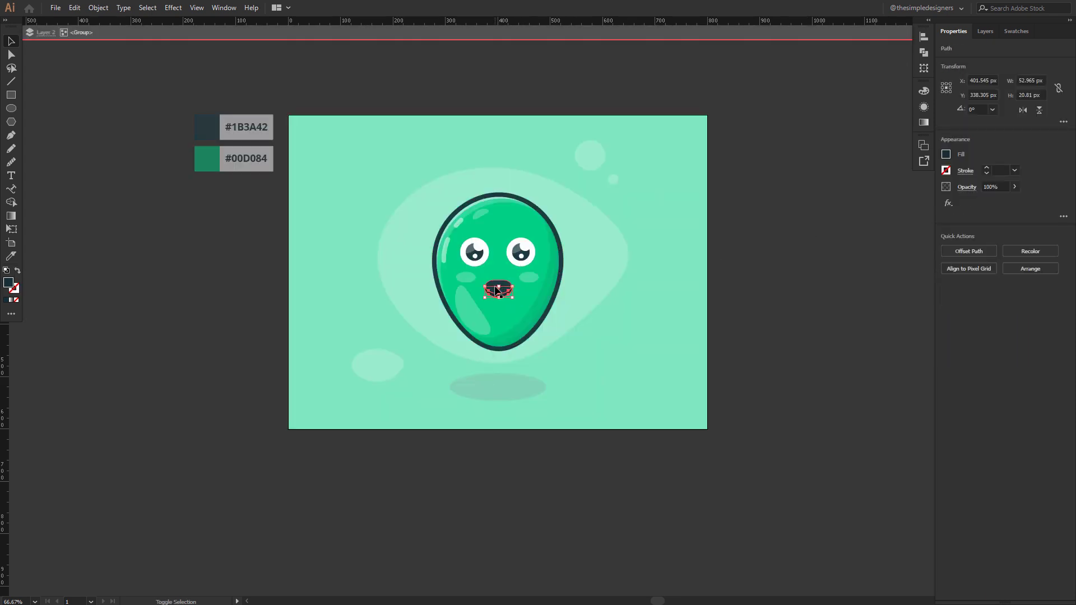
pyautogui.doubleClick(839, 272)
# Draw a circle about 16 px wide beside the character's outline, copy the white highlight's appearance onto it and set its stroke to 5 pt
pyautogui.hotkey('ctrl', '1')
pyautogui.press('l')
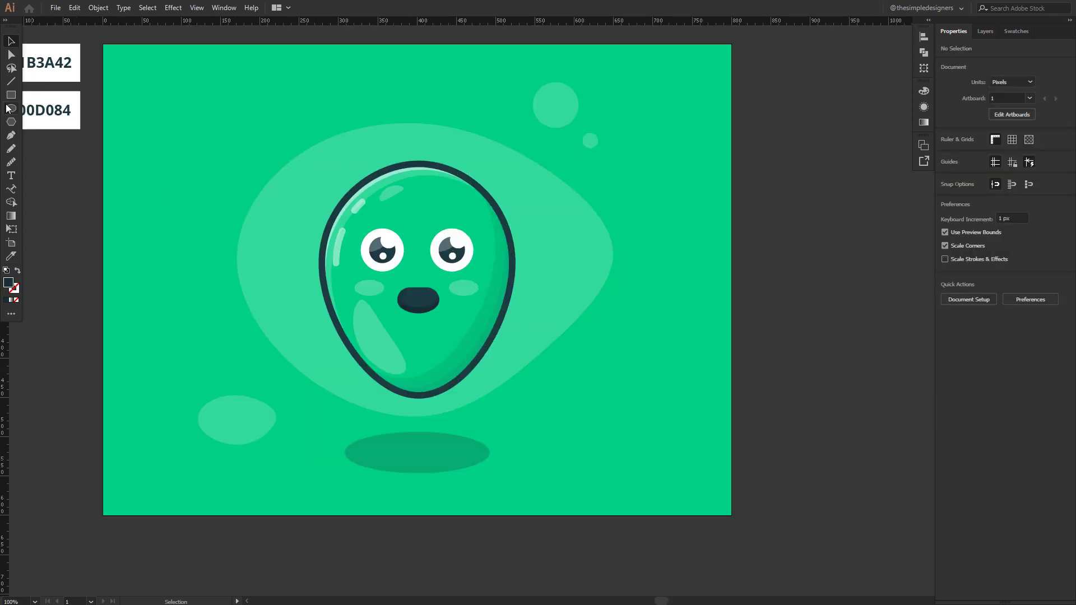
pyautogui.moveTo(284, 245); pyautogui.dragTo(293, 253)
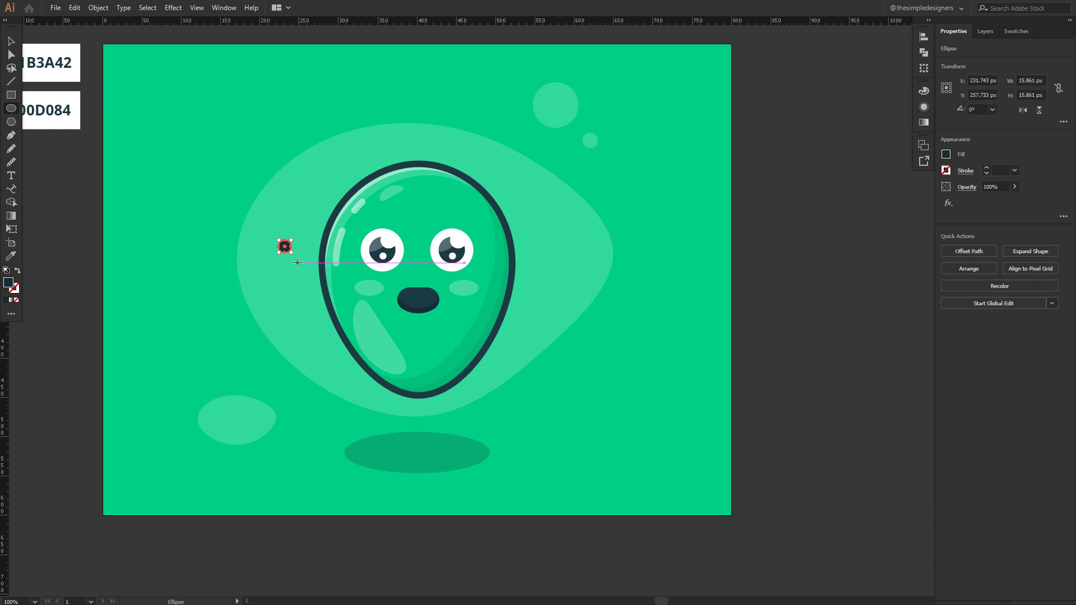
pyautogui.press('i')
pyautogui.click(343, 237)
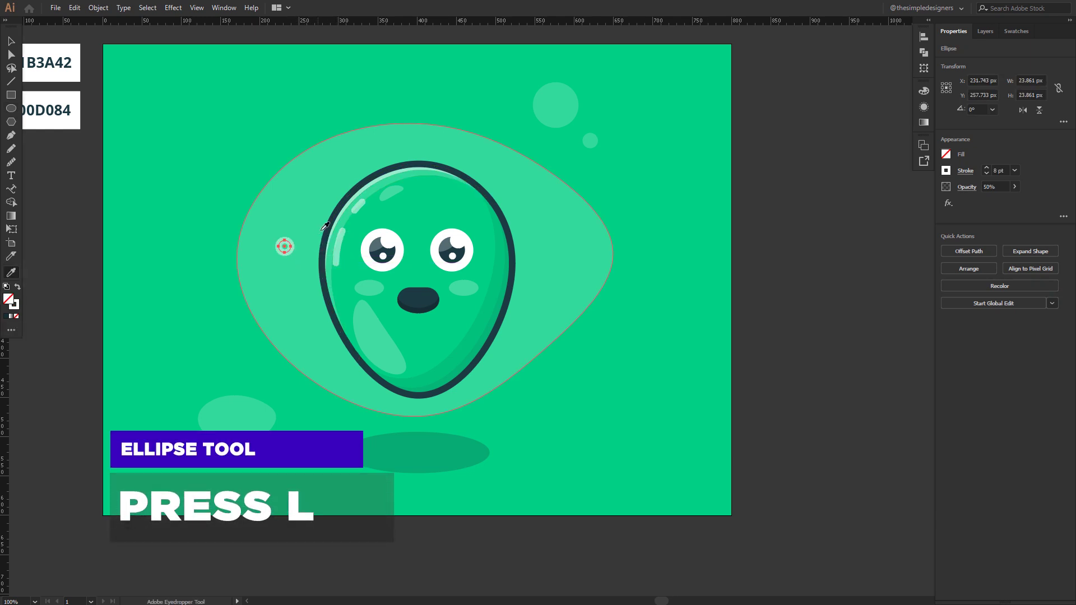
pyautogui.click(985, 174)
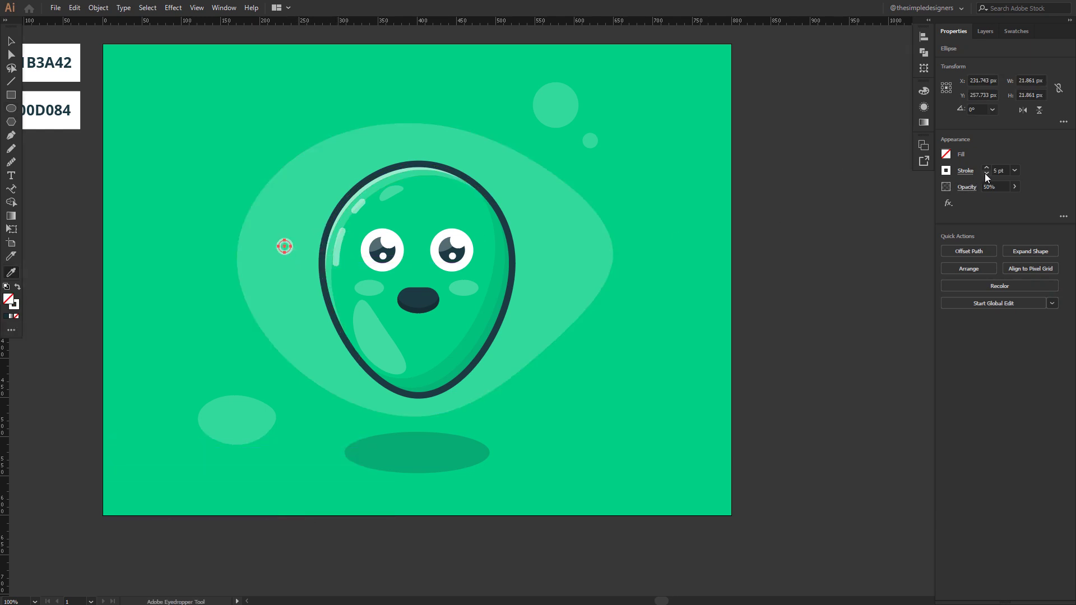
pyautogui.press('v')
pyautogui.click(748, 243)
# Duplicate the ring at a slightly smaller size and scatter copies around the character over the blob and its edges
pyautogui.moveTo(290, 248); pyautogui.dragTo(540, 199)
pyautogui.scroll(1, 543, 197)
pyautogui.hotkey('ctrl', 'shift', 'a')
pyautogui.click(534, 199)
pyautogui.click(534, 199)
pyautogui.click(561, 217)
pyautogui.click(669, 182)
pyautogui.moveTo(530, 193); pyautogui.dragTo(442, 522)
pyautogui.moveTo(442, 523); pyautogui.dragTo(227, 469)
pyautogui.moveTo(227, 469); pyautogui.dragTo(286, 129)
pyautogui.moveTo(287, 129)
pyautogui.mouseDown()
pyautogui.moveTo(175, 156)
pyautogui.moveTo(209, 136)
pyautogui.mouseUp()
# Draw a small triangle outline with the Polygon tool and place rotated copies of it around the character
pyautogui.click(689, 226)
pyautogui.click(16, 126)
pyautogui.press('v')
pyautogui.click(223, 140)
pyautogui.moveTo(199, 136); pyautogui.dragTo(546, 288)
pyautogui.moveTo(546, 288); pyautogui.dragTo(495, 425)
pyautogui.moveTo(495, 425); pyautogui.dragTo(434, 131)
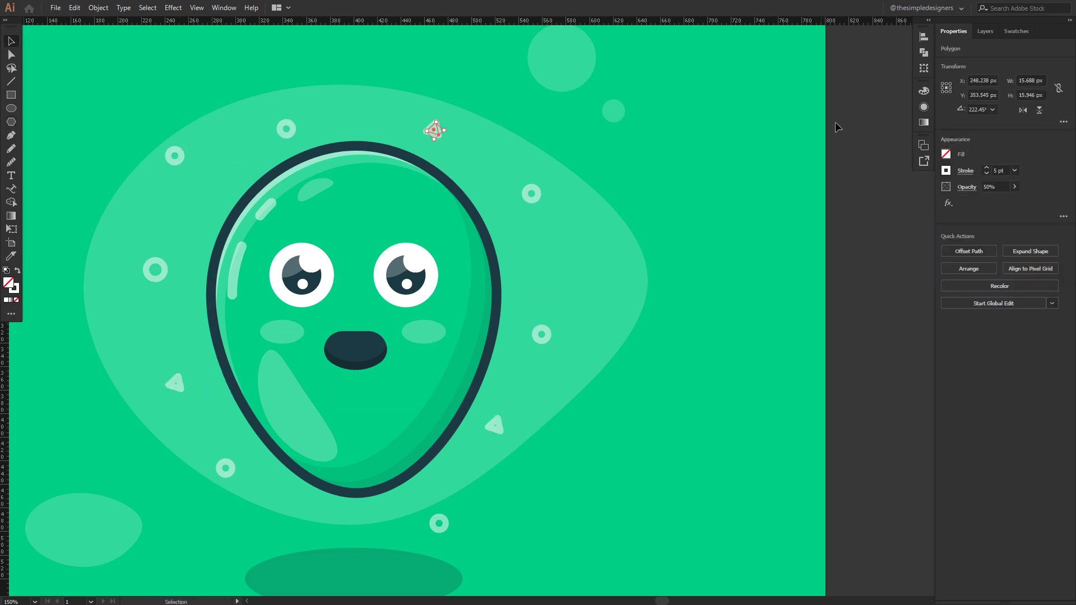
# Select the small rings and triangles around the character and set their stroke to 4 pt and opacity to 40%
pyautogui.click(835, 122)
pyautogui.scroll(-1, 731, 91)
pyautogui.click(601, 254)
pyautogui.keyDown('shift'); pyautogui.click(573, 316); pyautogui.keyUp('shift')
pyautogui.keyDown('shift'); pyautogui.click(536, 379); pyautogui.keyUp('shift')
pyautogui.keyDown('shift'); pyautogui.click(597, 160); pyautogui.keyUp('shift')
pyautogui.keyDown('shift'); pyautogui.click(533, 119); pyautogui.keyUp('shift')
pyautogui.keyDown('shift'); pyautogui.click(438, 119); pyautogui.keyUp('shift')
pyautogui.keyDown('shift'); pyautogui.click(362, 291); pyautogui.keyUp('shift')
pyautogui.keyDown('shift'); pyautogui.click(394, 344); pyautogui.keyUp('shift')
pyautogui.moveTo(997, 186); pyautogui.dragTo(956, 187)
pyautogui.write('40')
pyautogui.click(801, 232)
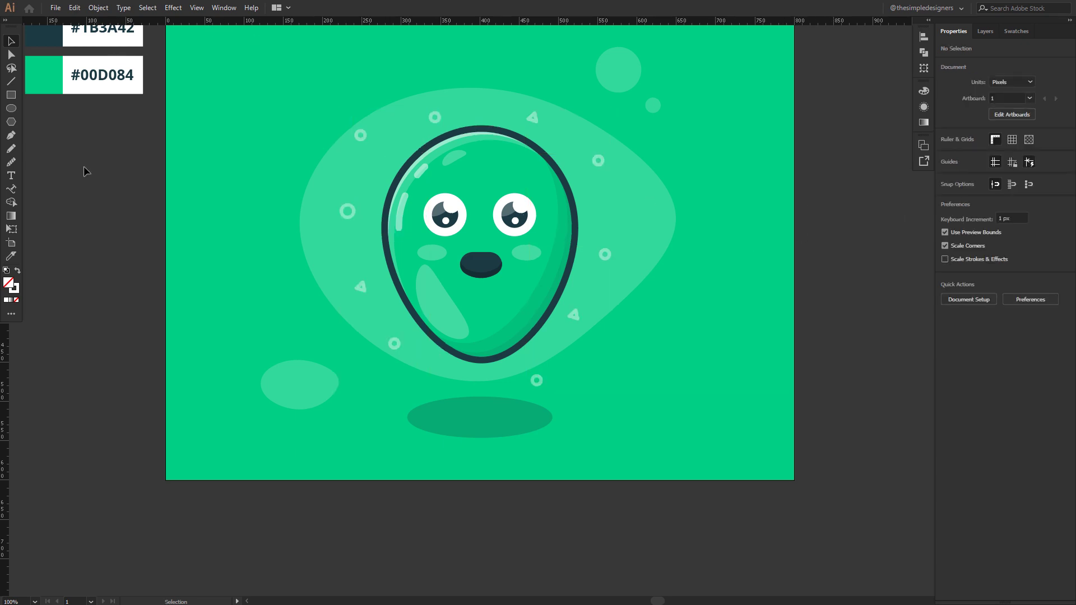
# Add the Star tool to the toolbar
pyautogui.click(10, 313)
pyautogui.scroll(10, 70, 241)
pyautogui.moveTo(55, 468); pyautogui.dragTo(11, 270)
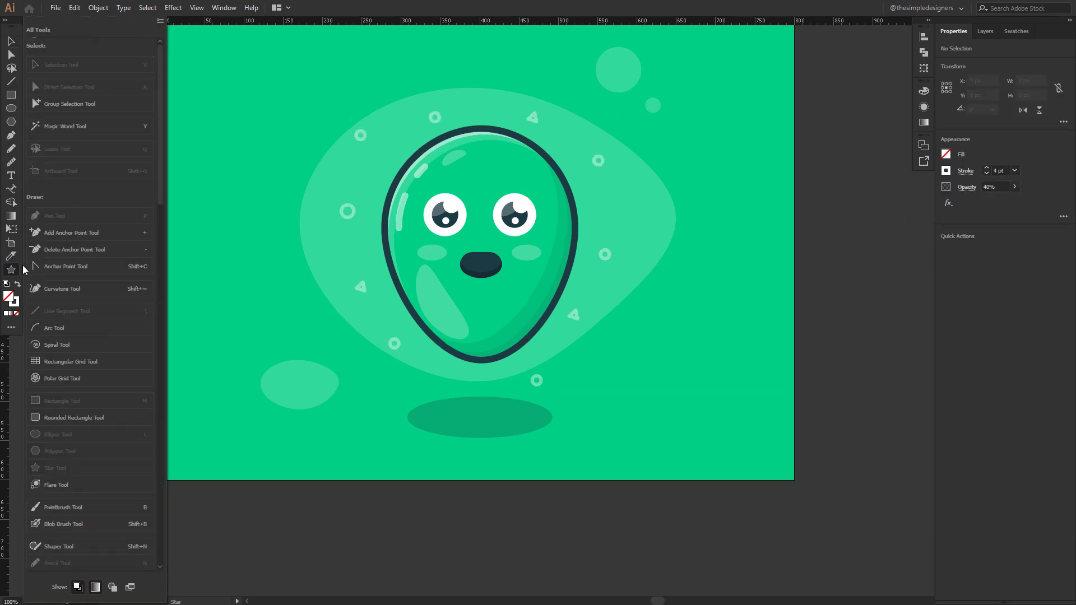
# Draw a small four-pointed star outline beside the character and round its corners
pyautogui.moveTo(254, 247)
pyautogui.mouseDown()
pyautogui.moveTo(273, 267)
pyautogui.moveTo(281, 247)
pyautogui.moveTo(266, 247)
pyautogui.mouseUp()
pyautogui.press('v')
pyautogui.scroll(3, 266, 249)
pyautogui.press('a')
pyautogui.moveTo(230, 217); pyautogui.dragTo(234, 238)
pyautogui.press('v')
pyautogui.click(237, 288)
# Scatter copies of the small star around the character and select all the artwork
pyautogui.scroll(-3, 238, 289)
pyautogui.moveTo(191, 340); pyautogui.dragTo(559, 131)
pyautogui.moveTo(570, 135); pyautogui.dragTo(243, 276)
pyautogui.click(551, 135)
pyautogui.scroll(1, 551, 135)
pyautogui.moveTo(260, 274); pyautogui.dragTo(258, 274)
pyautogui.click(263, 275)
pyautogui.scroll(-3, 263, 275)
pyautogui.moveTo(687, 408); pyautogui.dragTo(705, 391)
pyautogui.hotkey('ctrl', 'a')
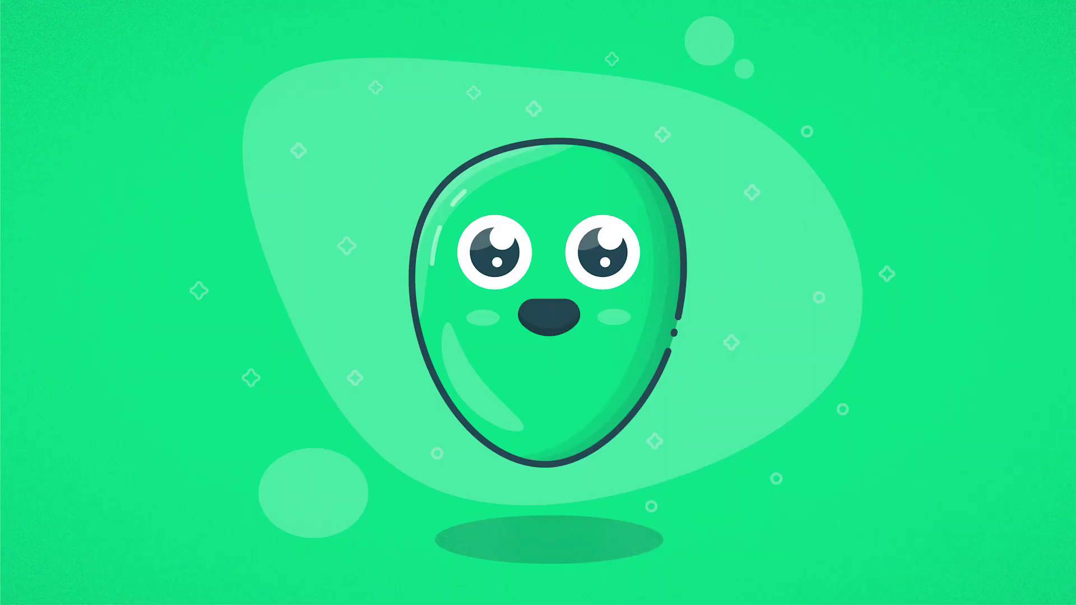